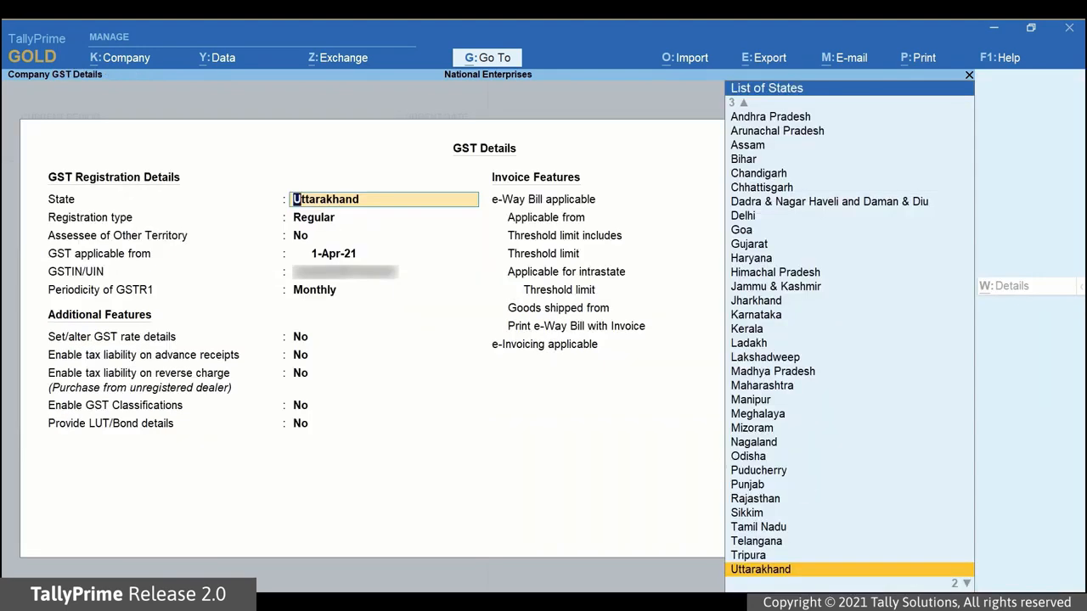
Step: Save GST details with Uttarakhand state, Invoice value threshold basis, Primary address and e-Way Bill printing
key(Return)
key(Return)
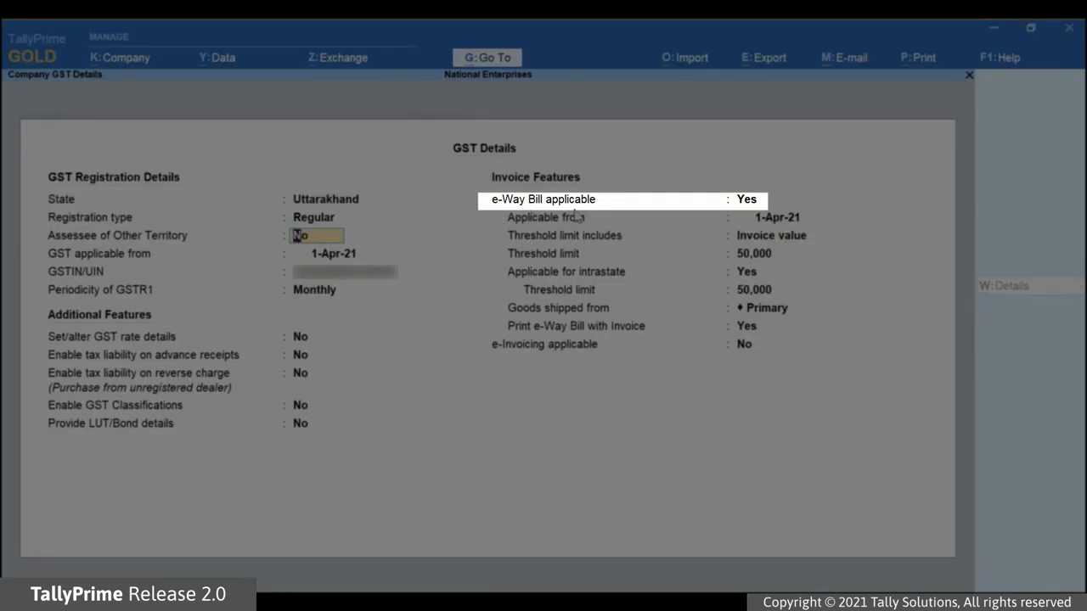
click(744, 203)
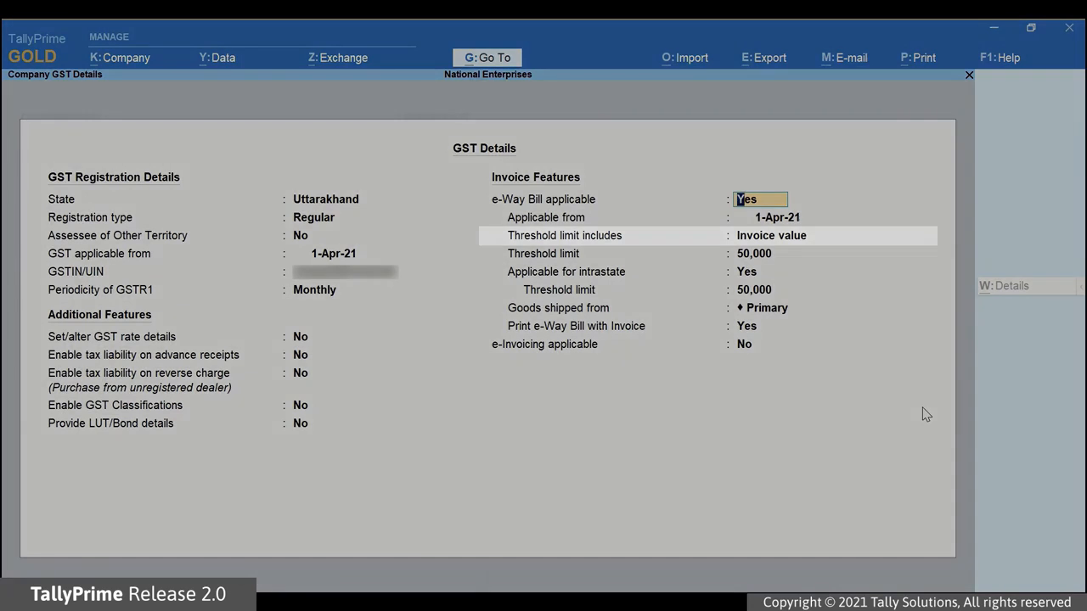
key(Return)
key(Return)
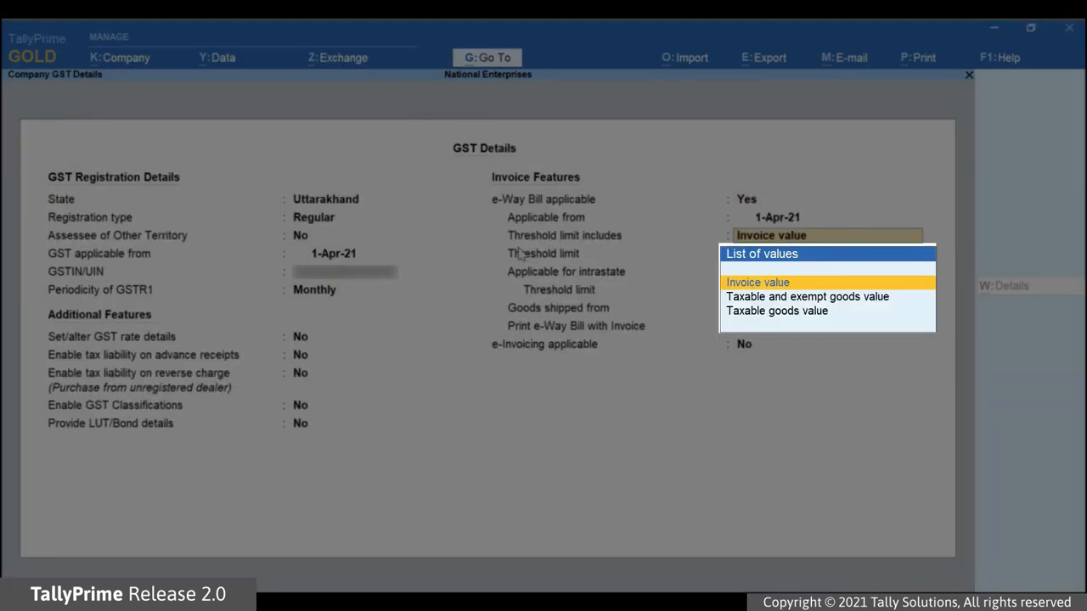
key(Down)
key(Down)
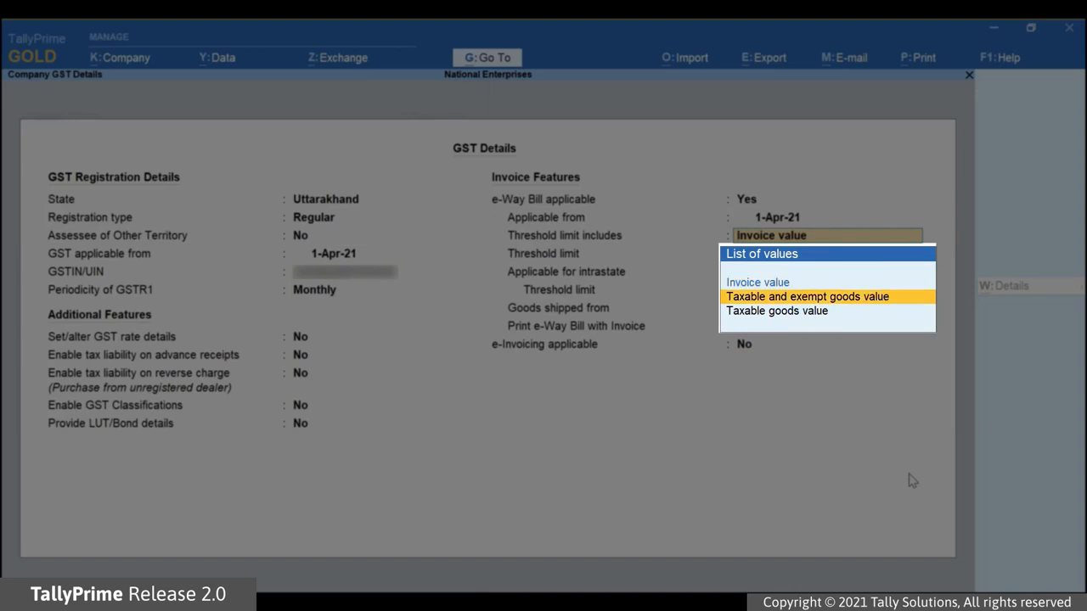
key(Up)
key(Up)
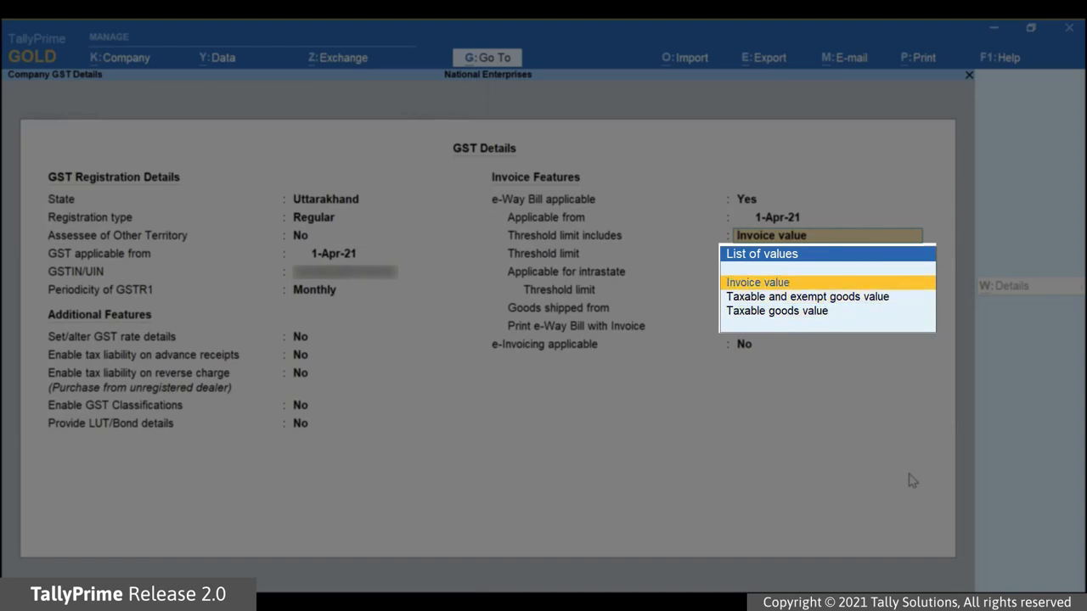
key(Return)
key(Return)
key(Return)
key(Return)
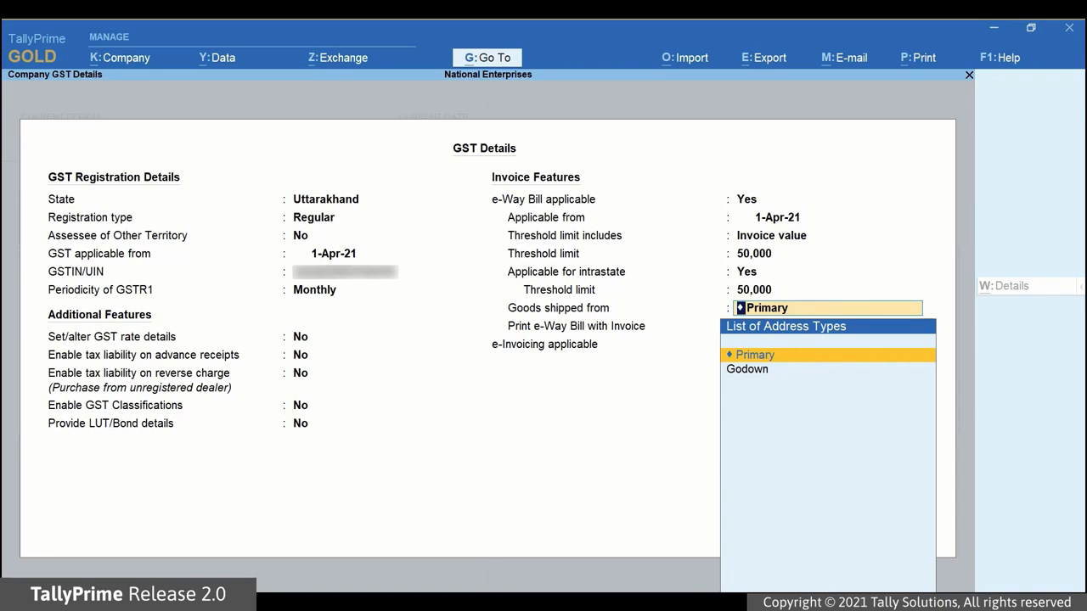
key(Return)
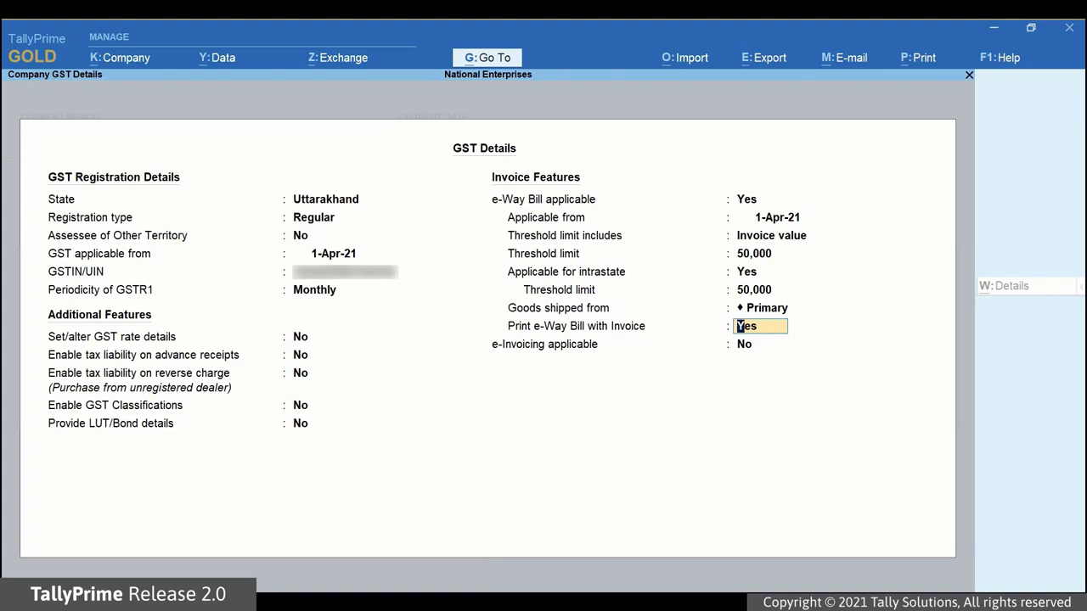
key(Return)
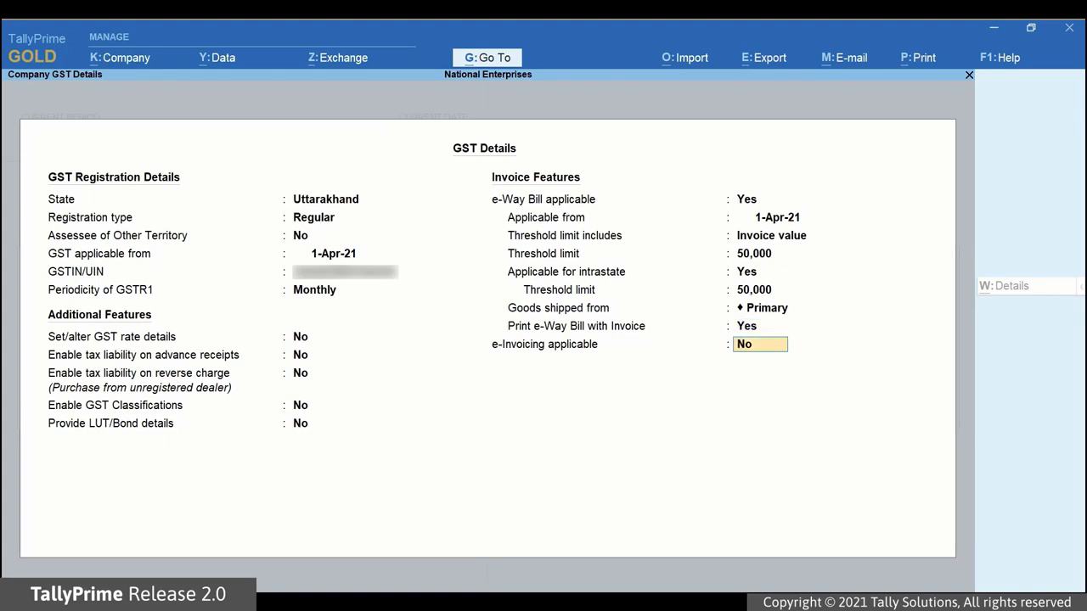
key(ctrl+a)
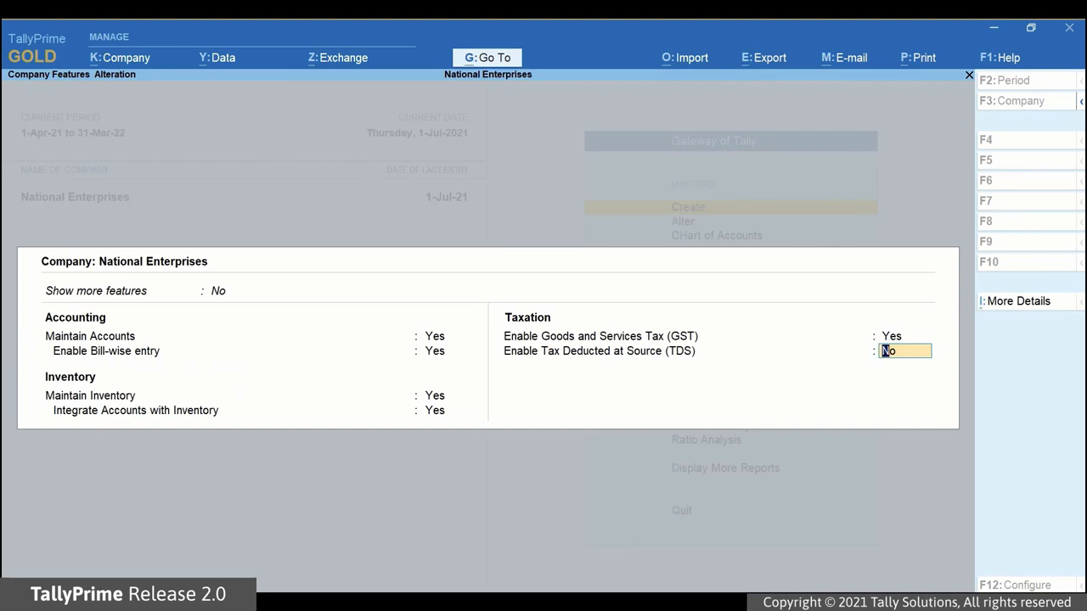
Step: Save the Company Features with GST enabled and bring up the Go To report list
key(ctrl+a)
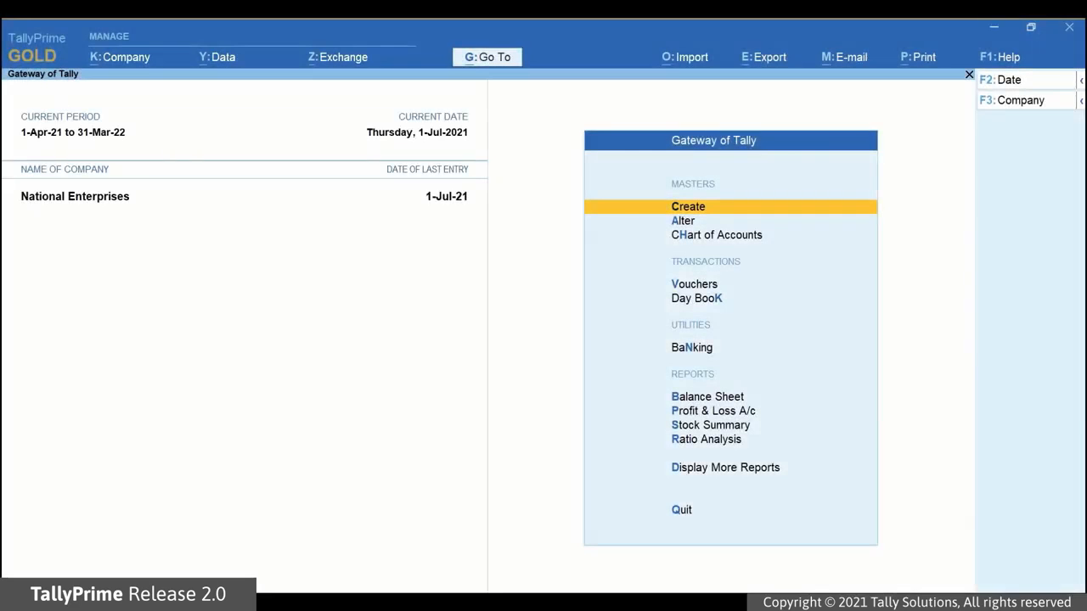
click(487, 59)
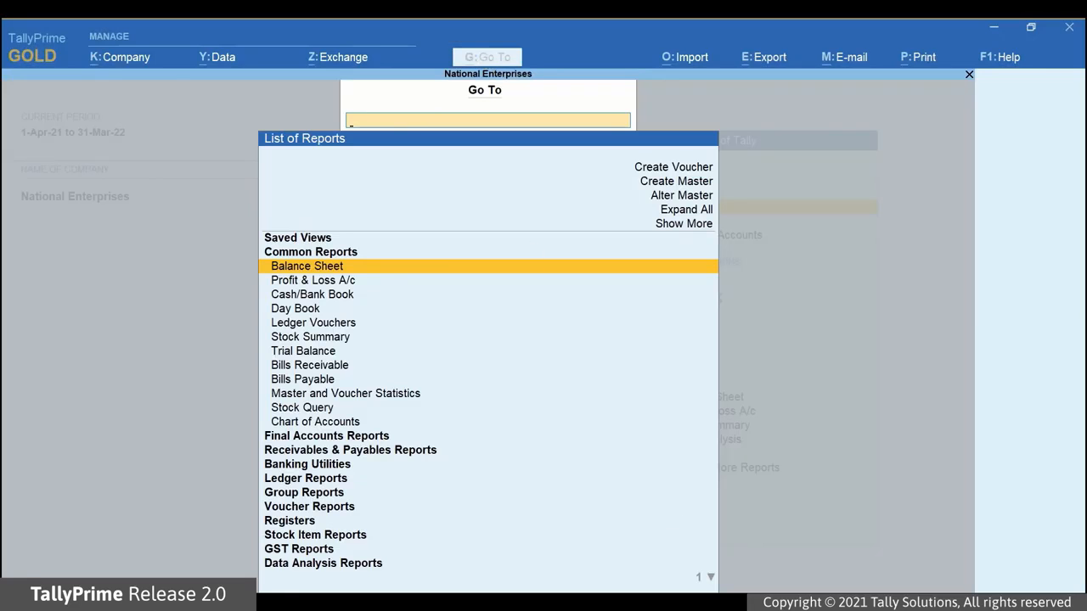
Step: Create Sales voucher 123456798 in Item Invoice mode, ready for the party account
key(Up)
key(Up)
key(Up)
key(Up)
key(Up)
key(Up)
key(Up)
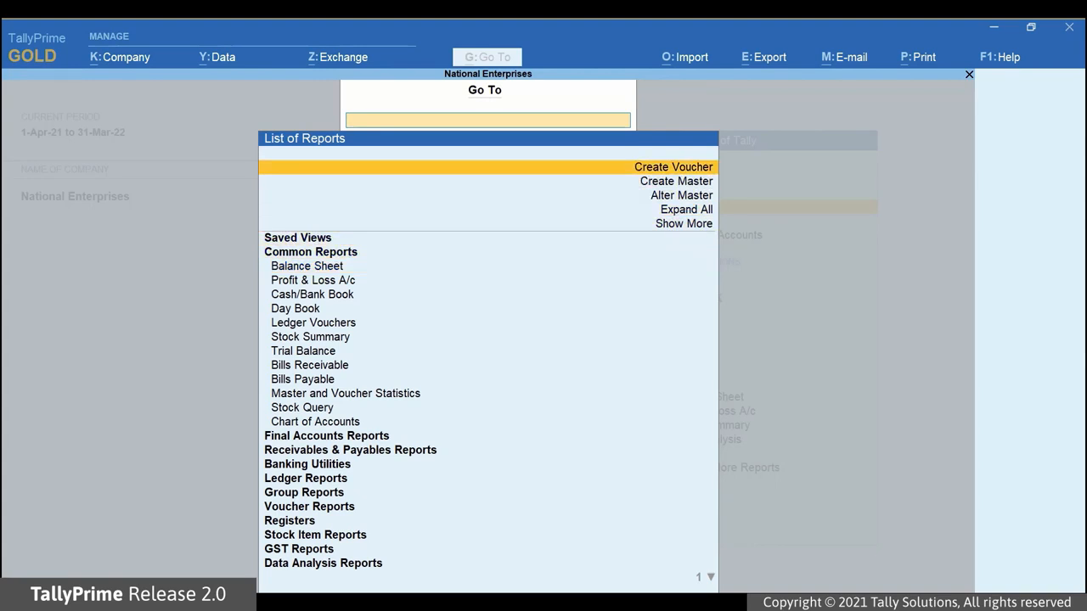
key(Return)
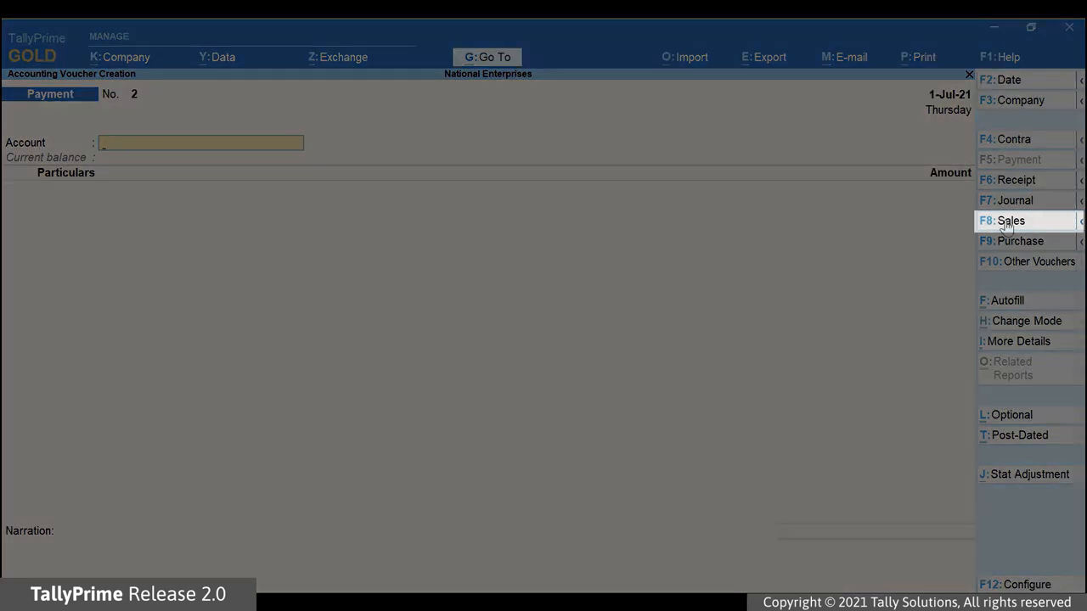
click(1005, 220)
click(1019, 323)
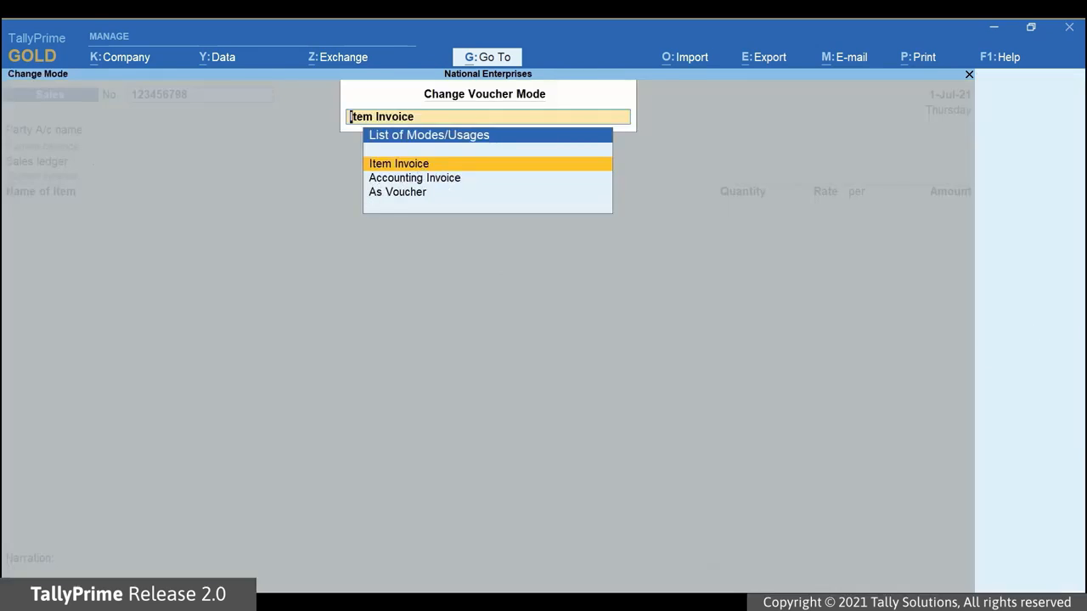
key(Return)
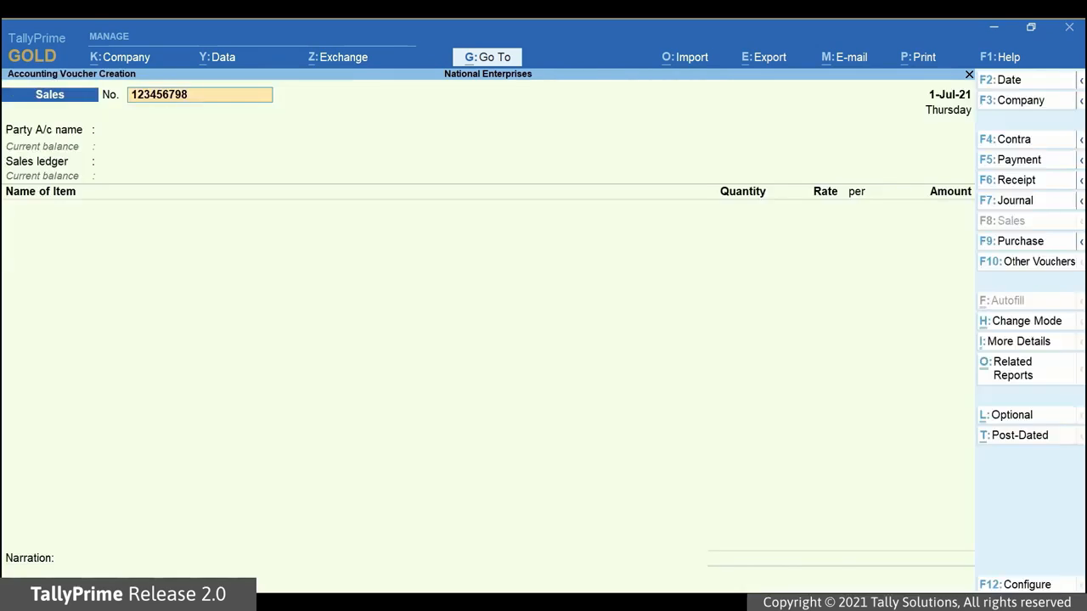
key(Return)
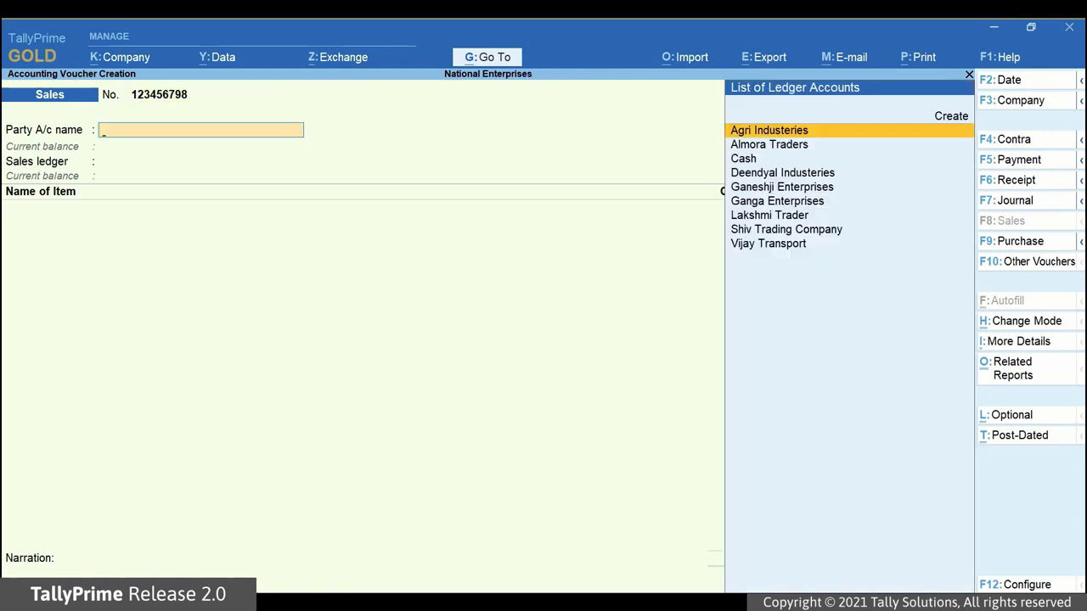
Step: Set Ganeshji Enterprises as party with delivery note 123 and dispatch document UK-4532
key(Down)
key(Down)
key(Down)
key(Down)
key(Return)
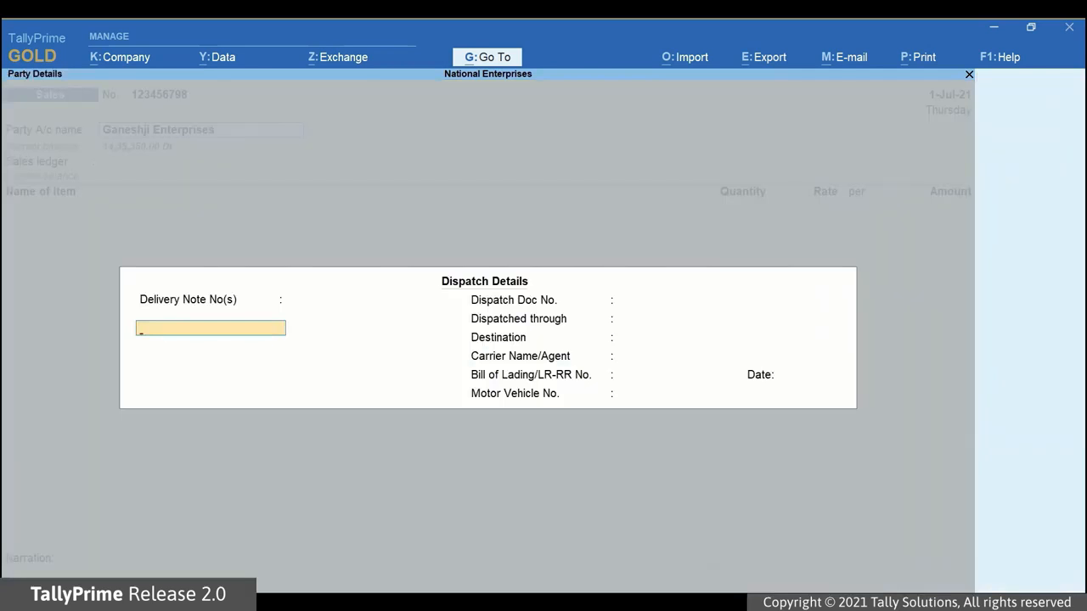
text(123)
key(Return)
key(Return)
text(UK-4532)
Step: Dispatch by Tempo to Bengaluru via Vijay Transport, vehicle KA05D3452, and accept Karnataka place of supply
key(Return)
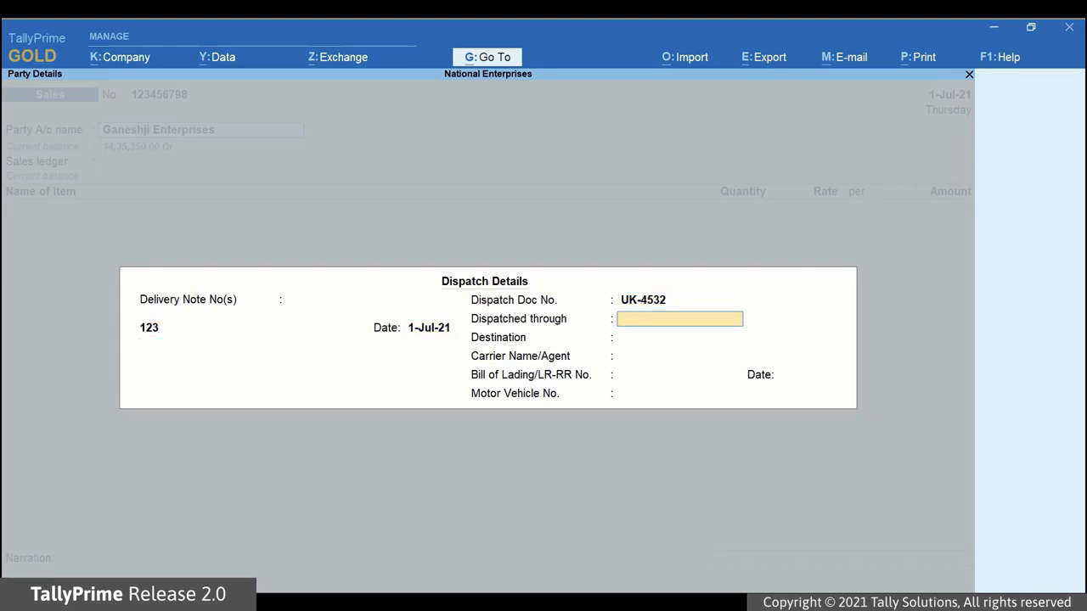
text(Tempo)
key(Return)
text(Bengaluru)
key(Return)
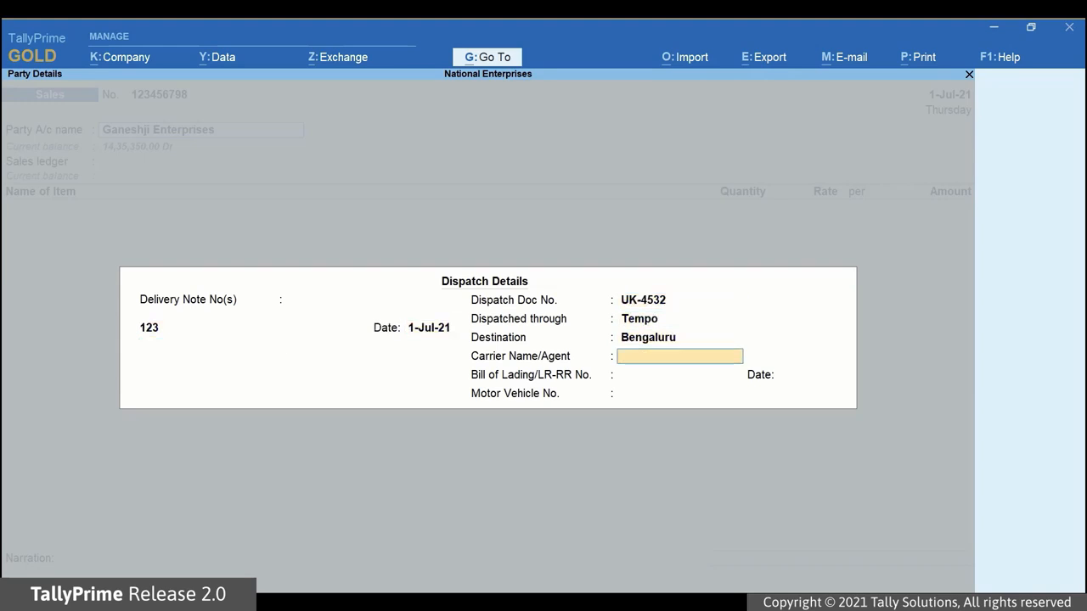
text(Vijay Transport)
key(Return)
key(Return)
key(Return)
text(KA05D3452)
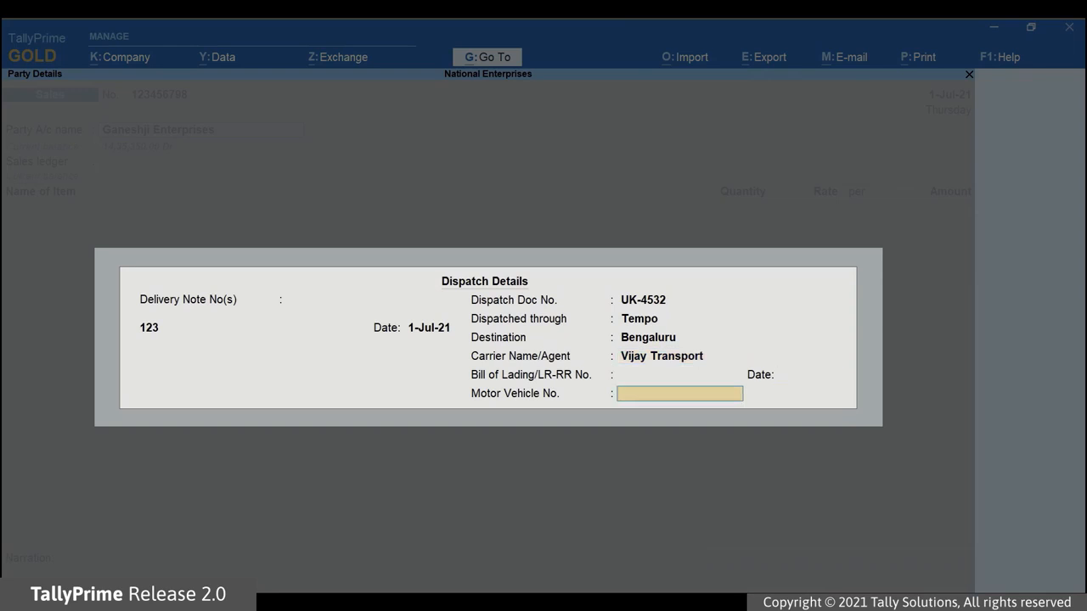
key(Return)
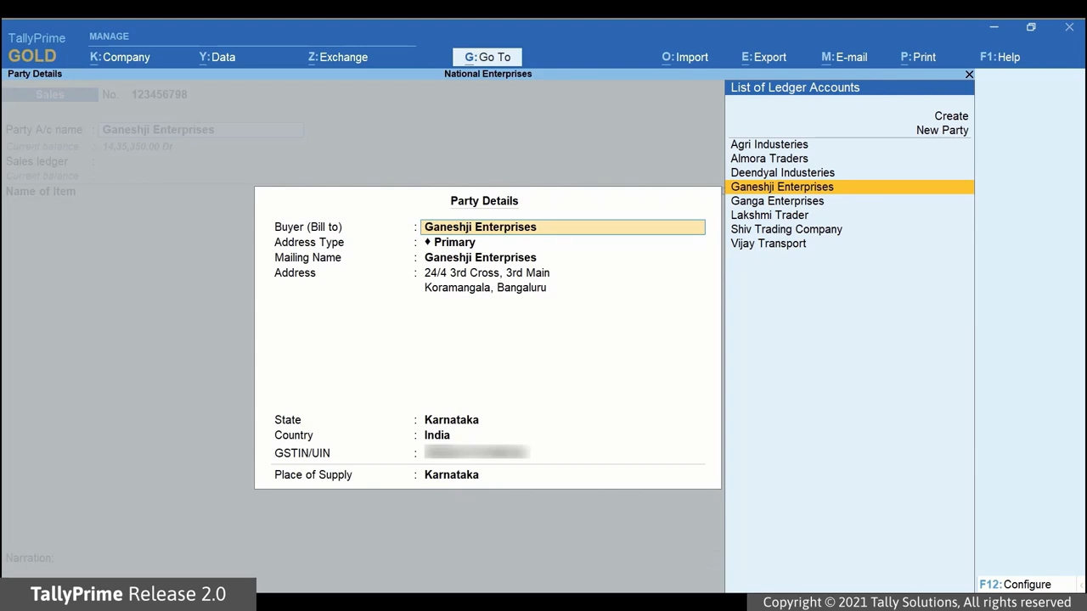
key(Return)
key(Return)
key(Return)
key(Return)
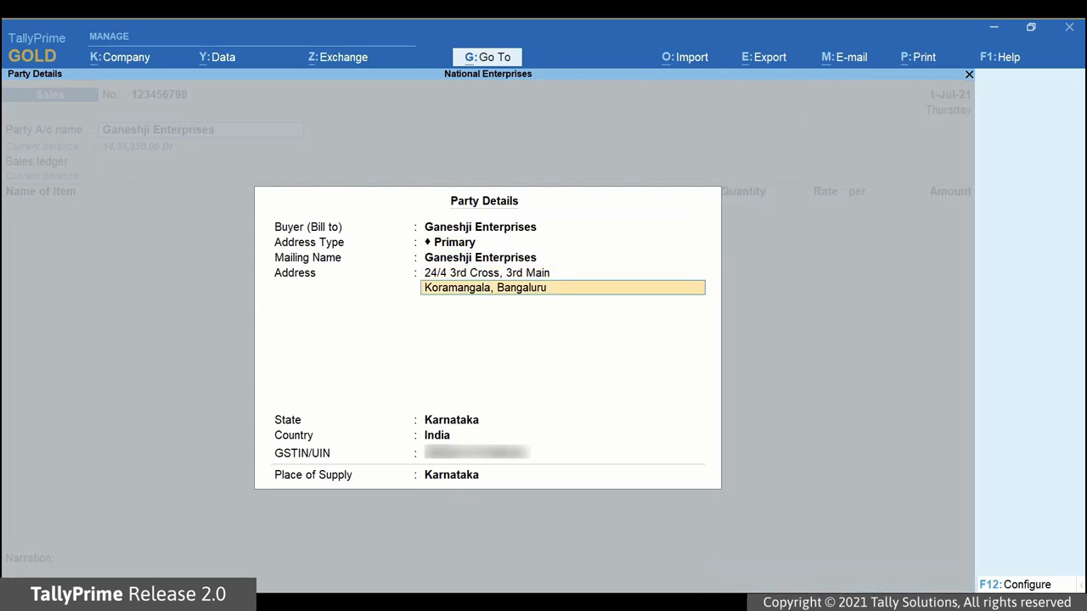
key(Return)
key(Return)
key(Return)
key(Return)
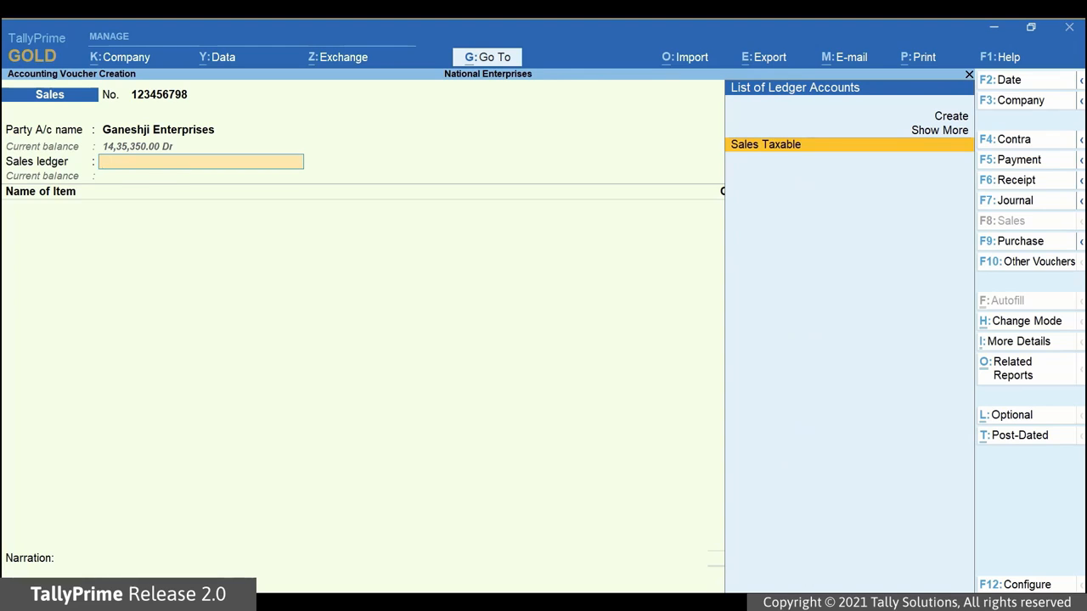
Step: Bill 300 KG Synthetic Polyester Yarn (Bright) at 175.00 under Sales Taxable, amounting to 52,500.00
key(Return)
text(Sy)
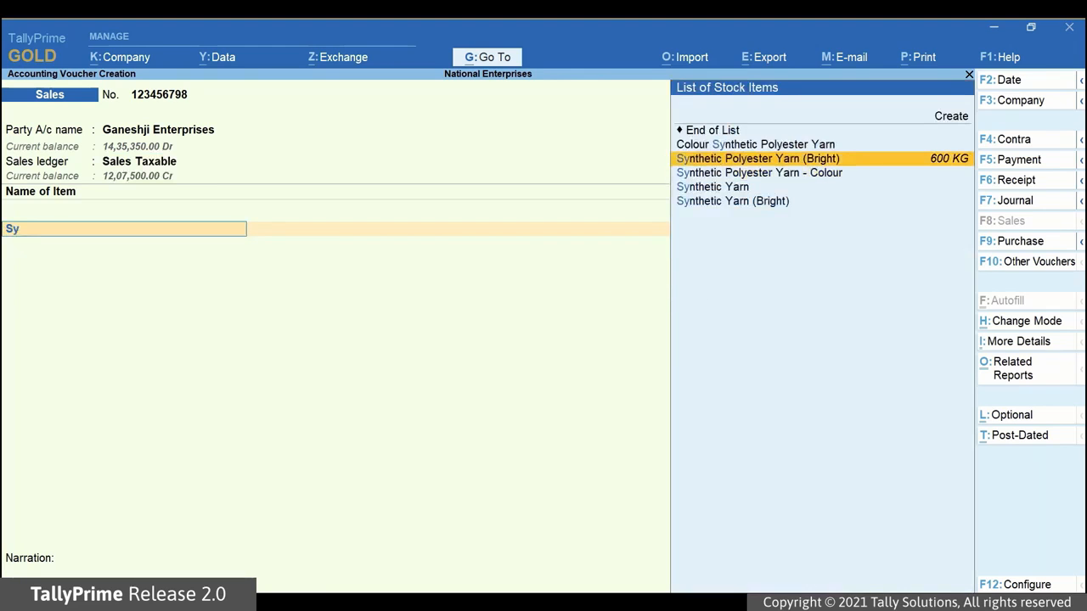
key(Return)
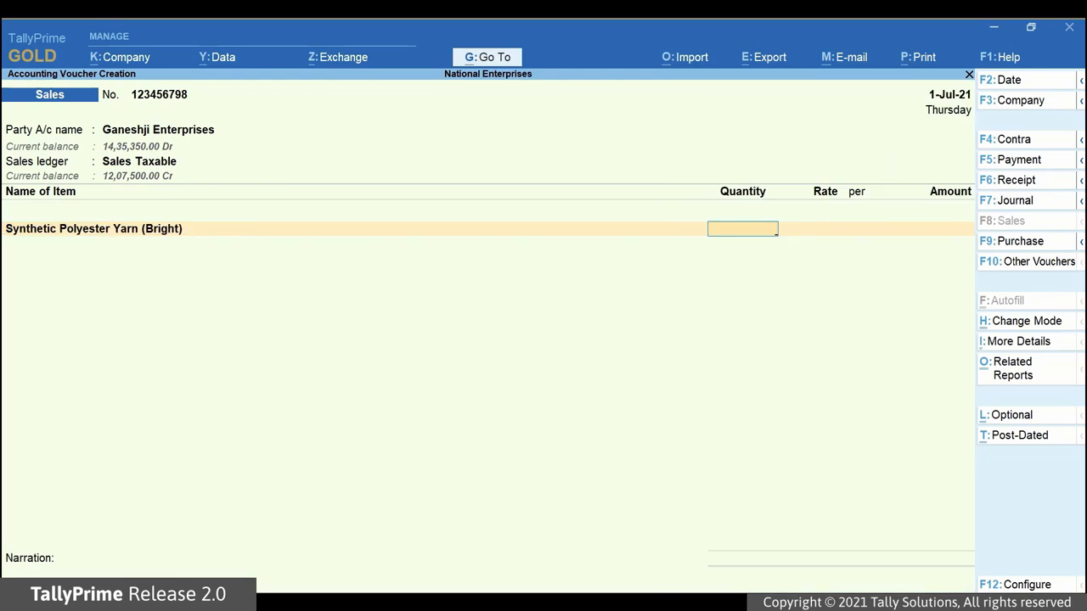
text(300)
key(Return)
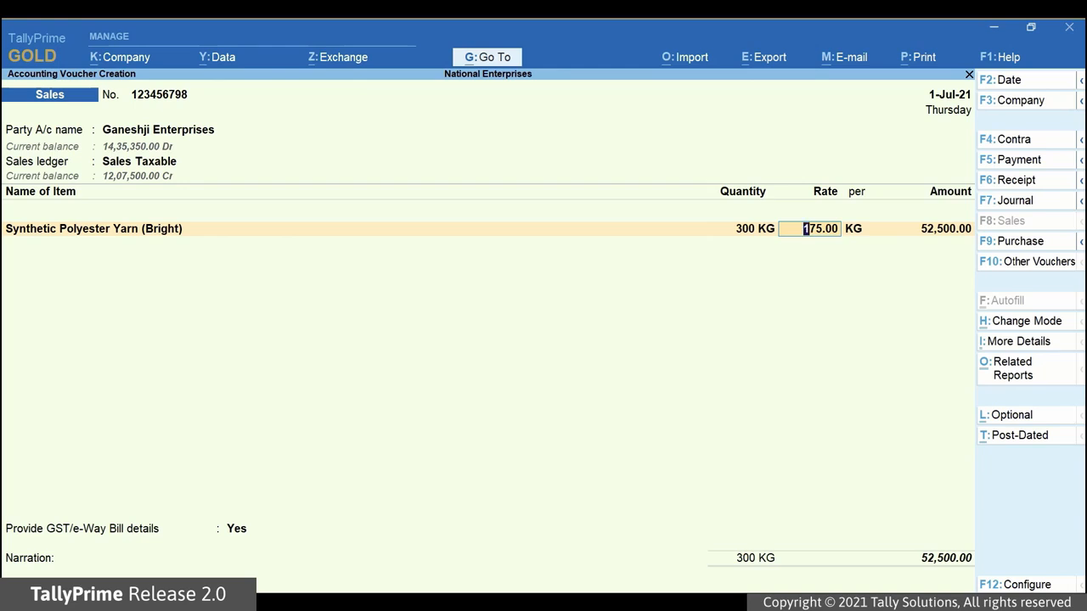
key(Return)
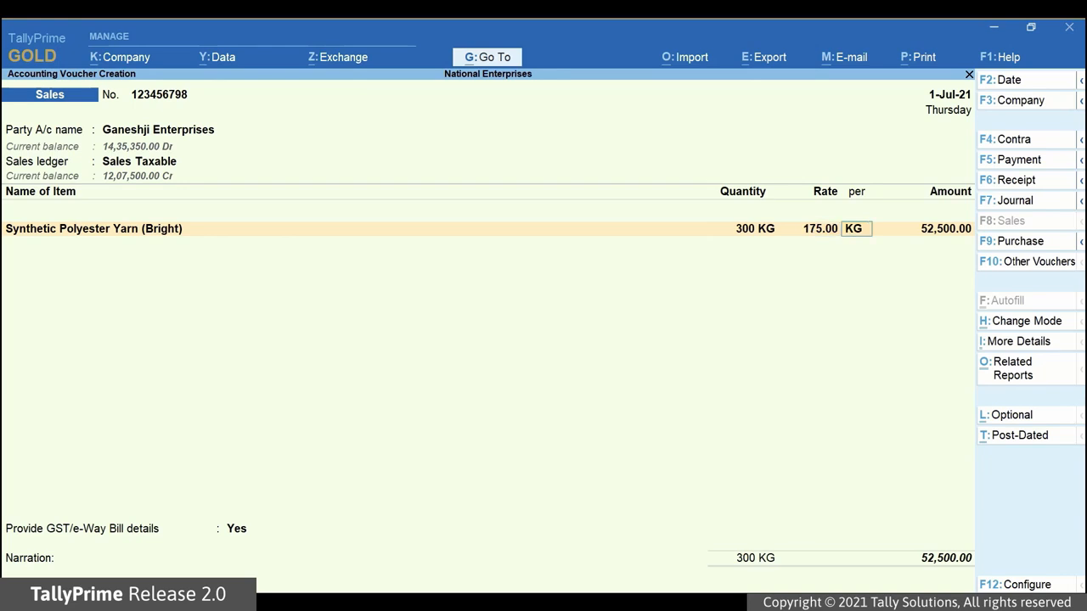
key(Return)
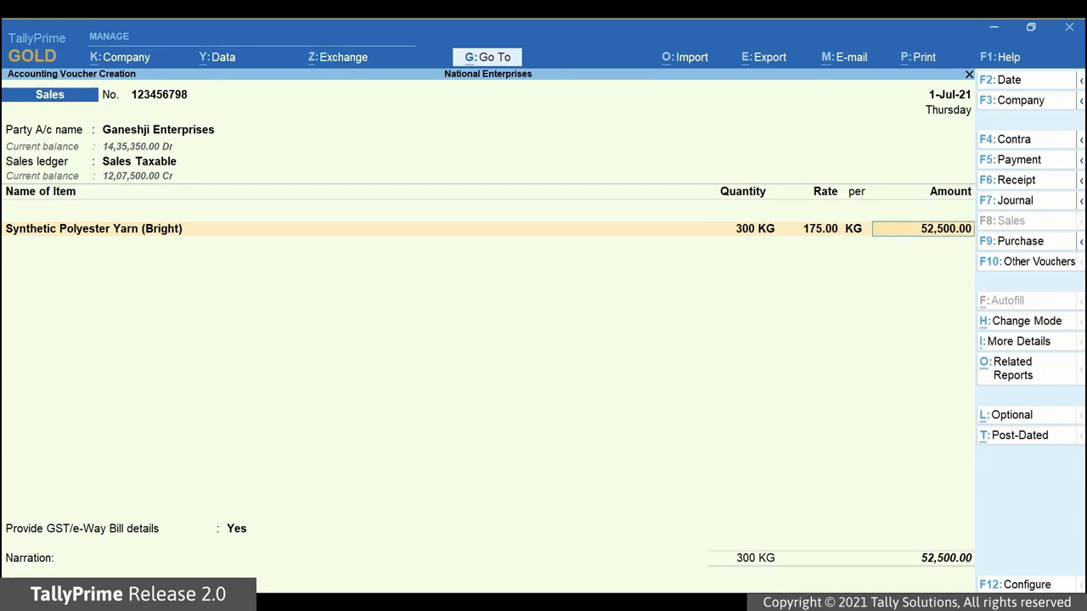
key(Return)
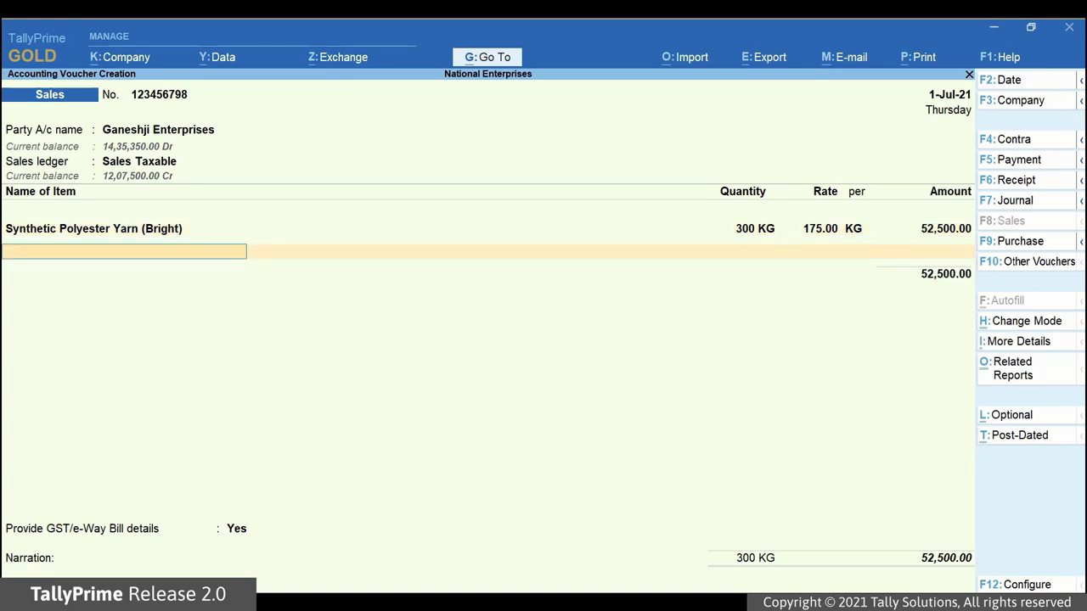
Step: Add the IGST ledger at 9,450.00, bringing the invoice total to 61,950.00
key(Return)
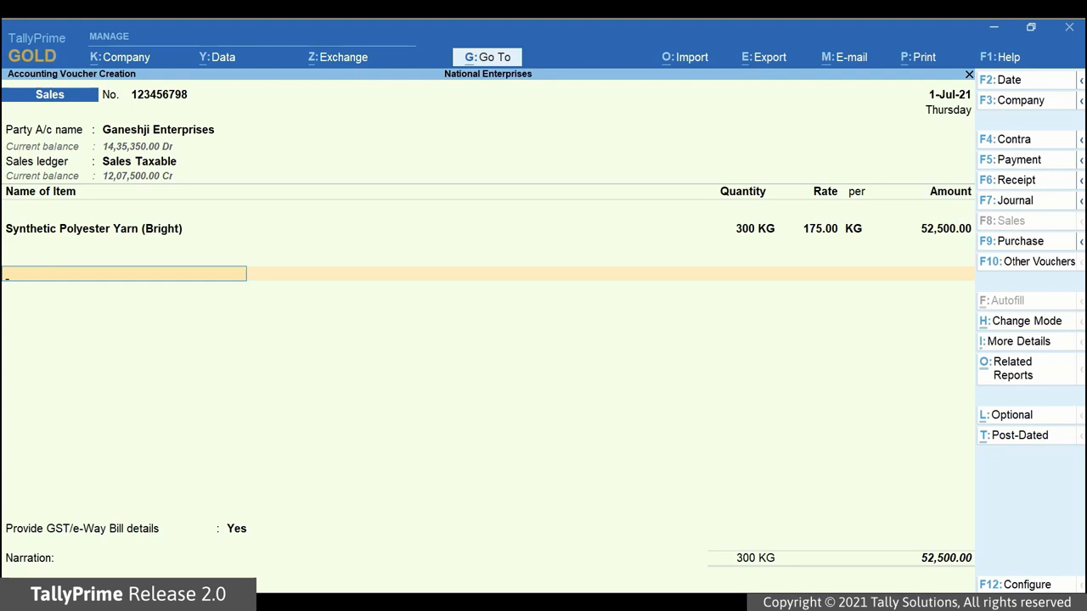
text(Igs)
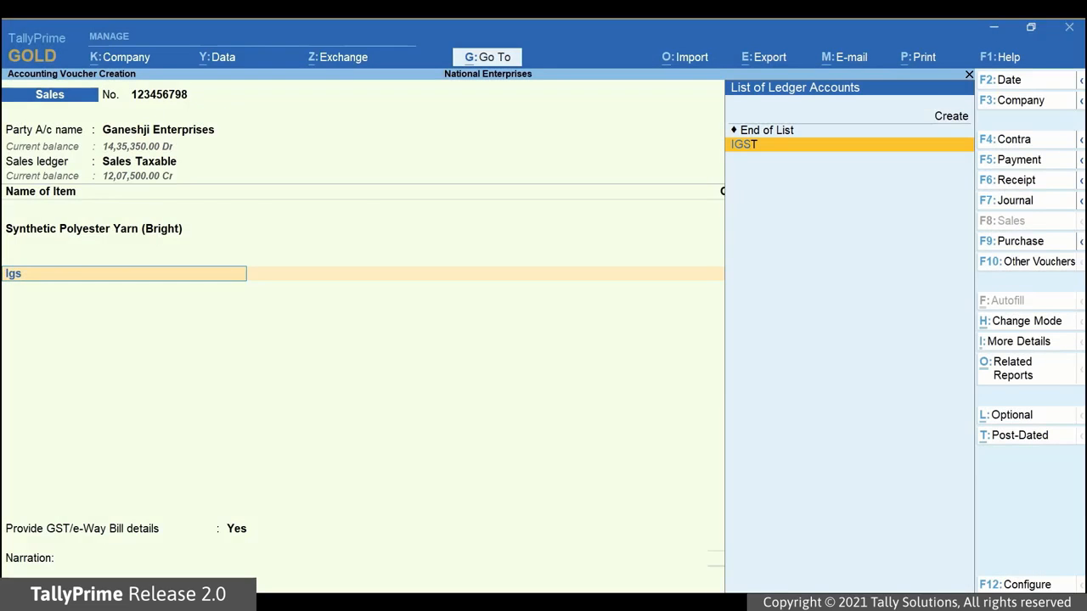
key(Return)
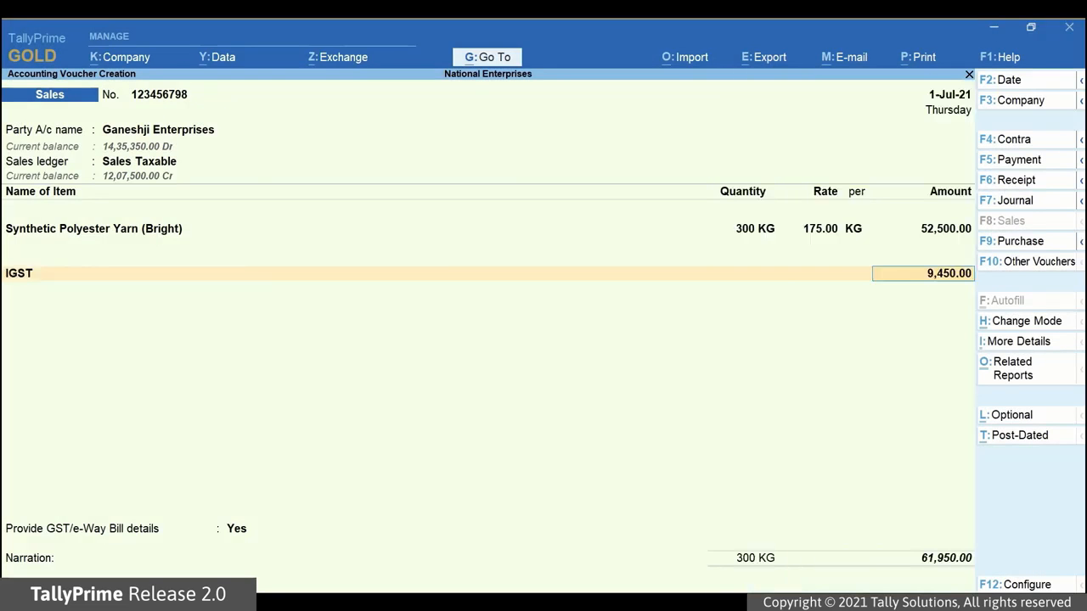
key(Return)
key(Return)
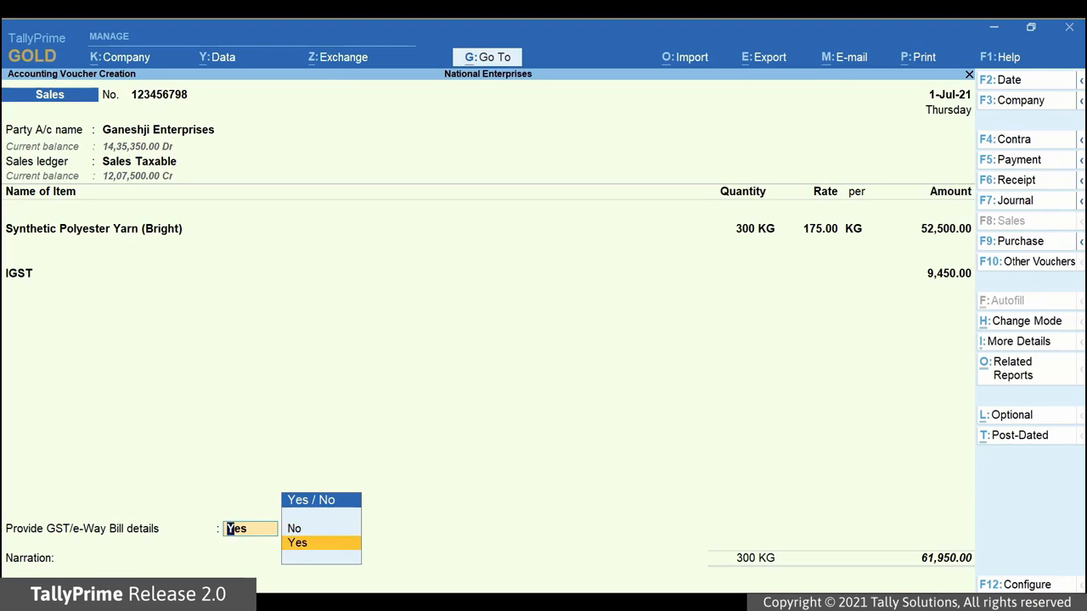
Step: Provide e-Way Bill details and enter the Dehradun-to-Bangalore distance as 2481 km
key(Return)
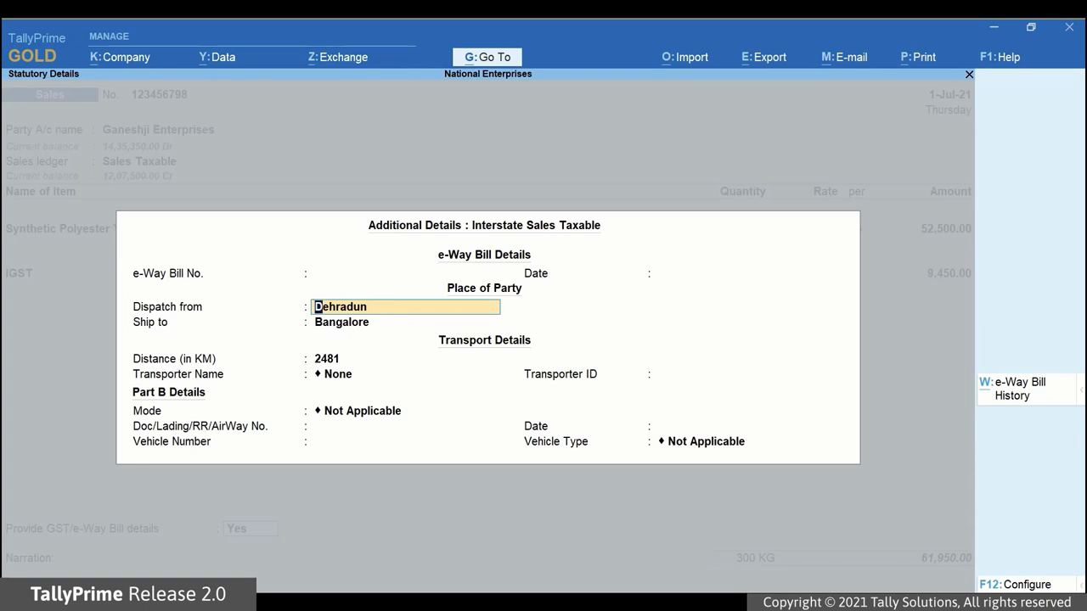
key(Return)
key(Return)
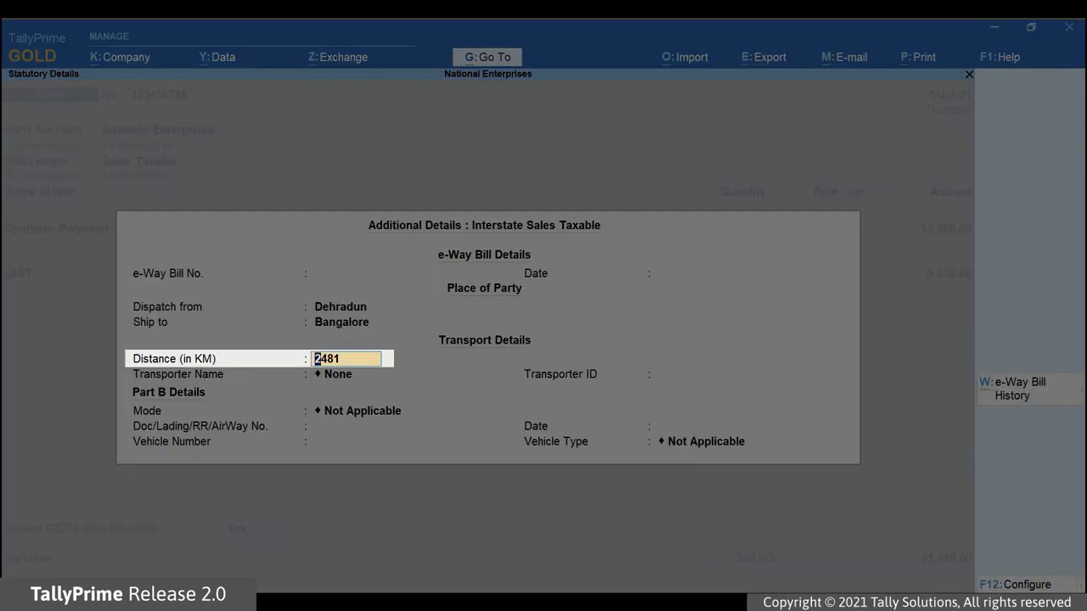
text(248)
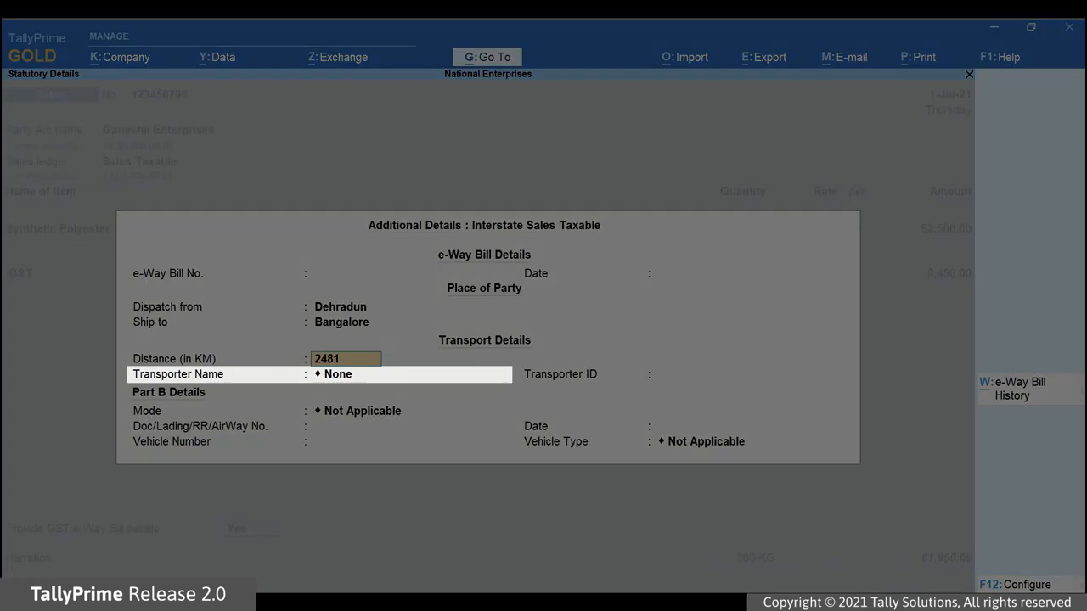
key(Return)
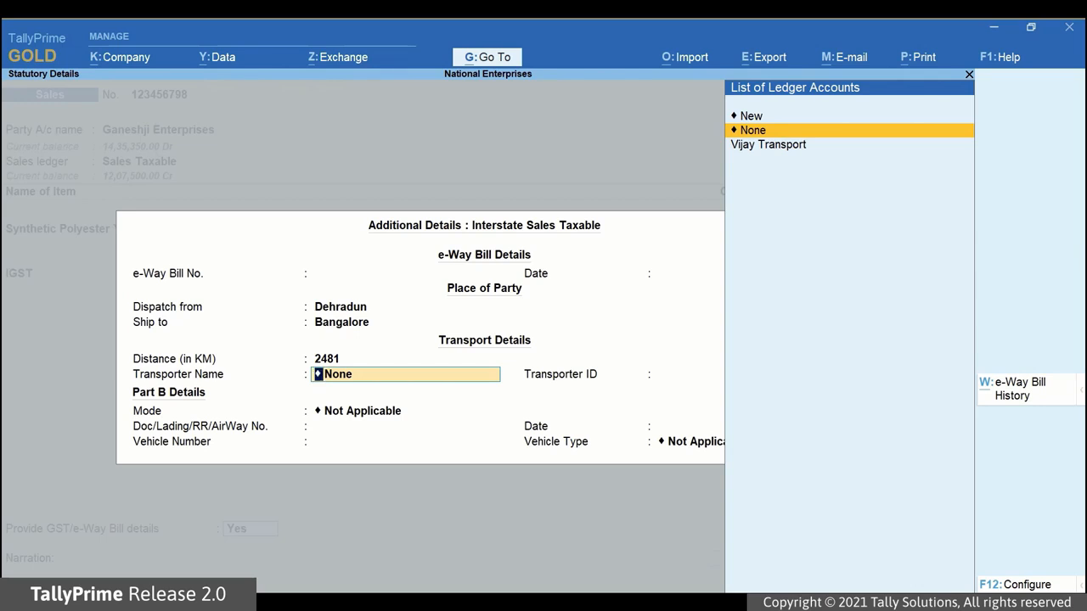
key(Down)
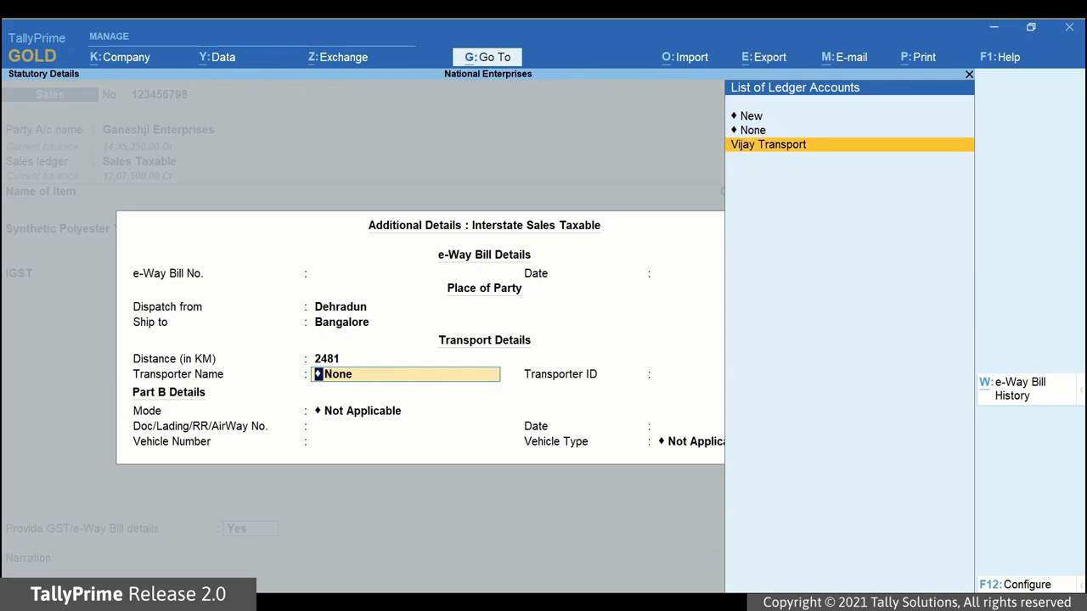
key(Return)
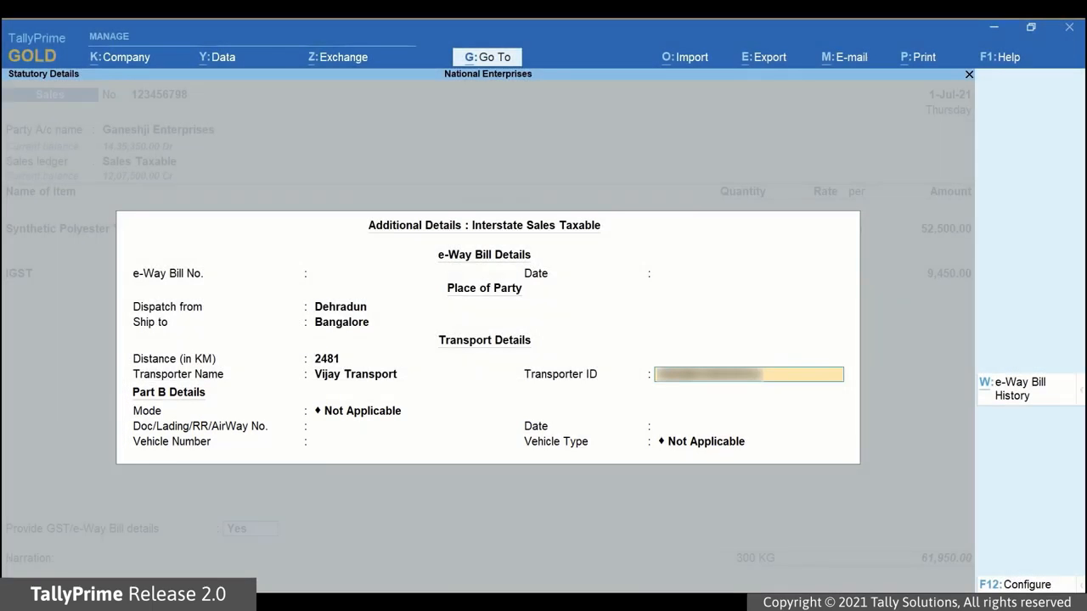
key(Return)
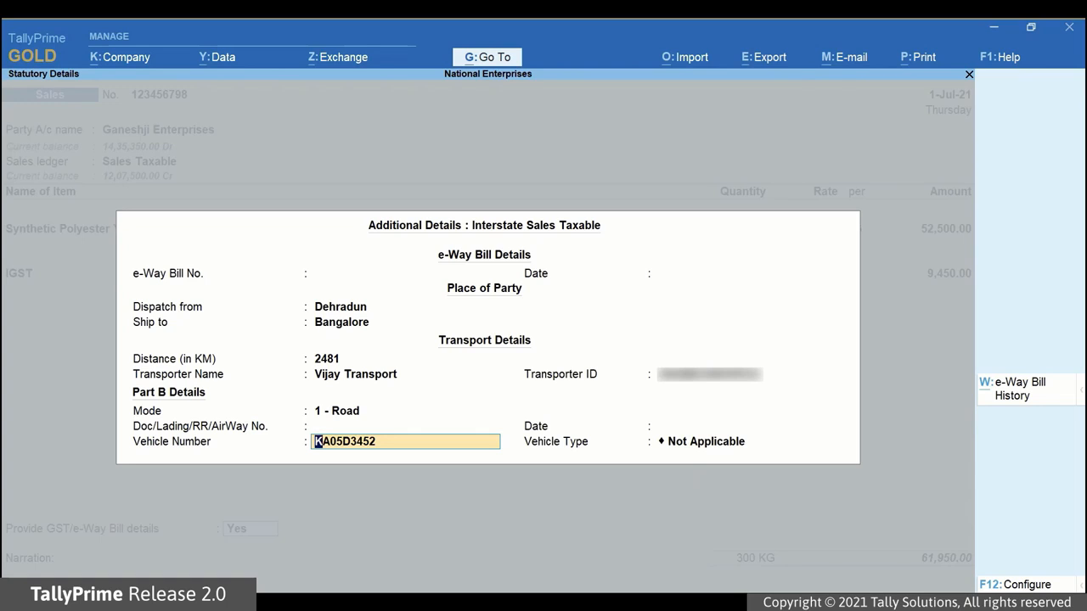
key(Return)
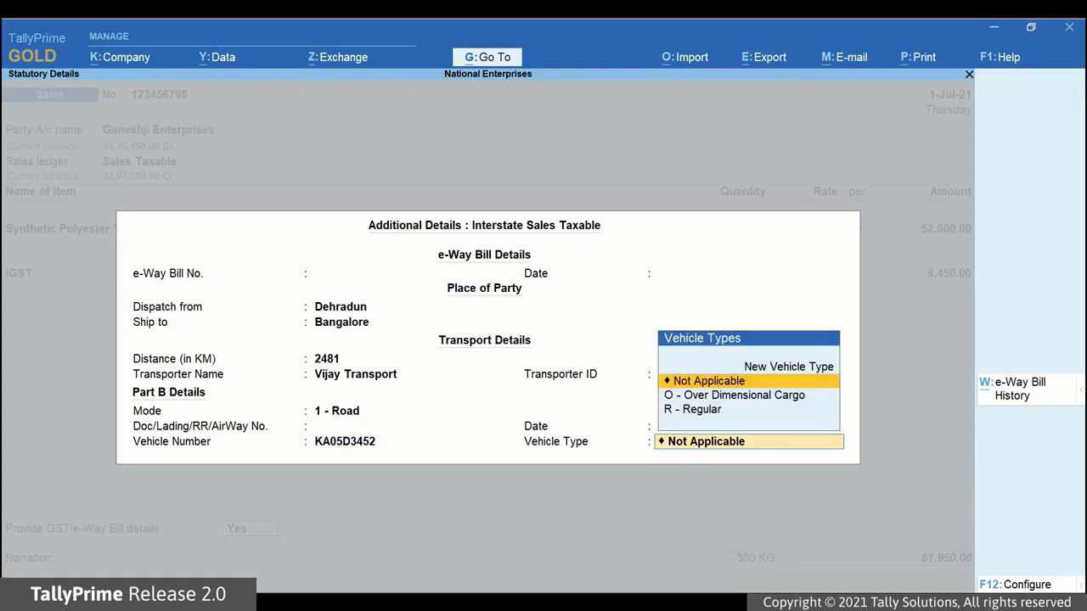
key(Down)
key(Down)
key(Return)
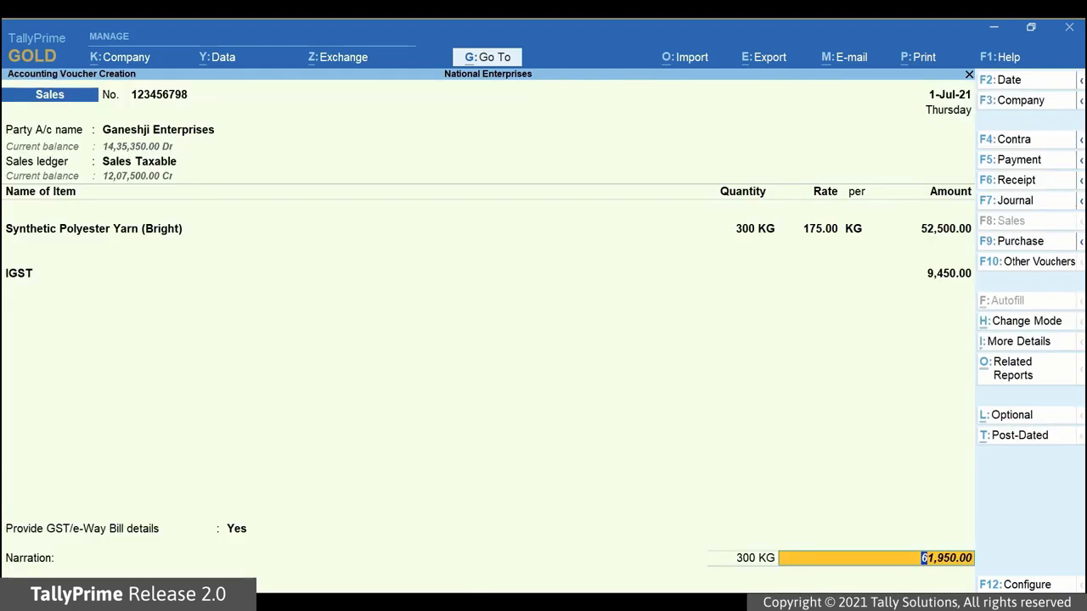
key(Return)
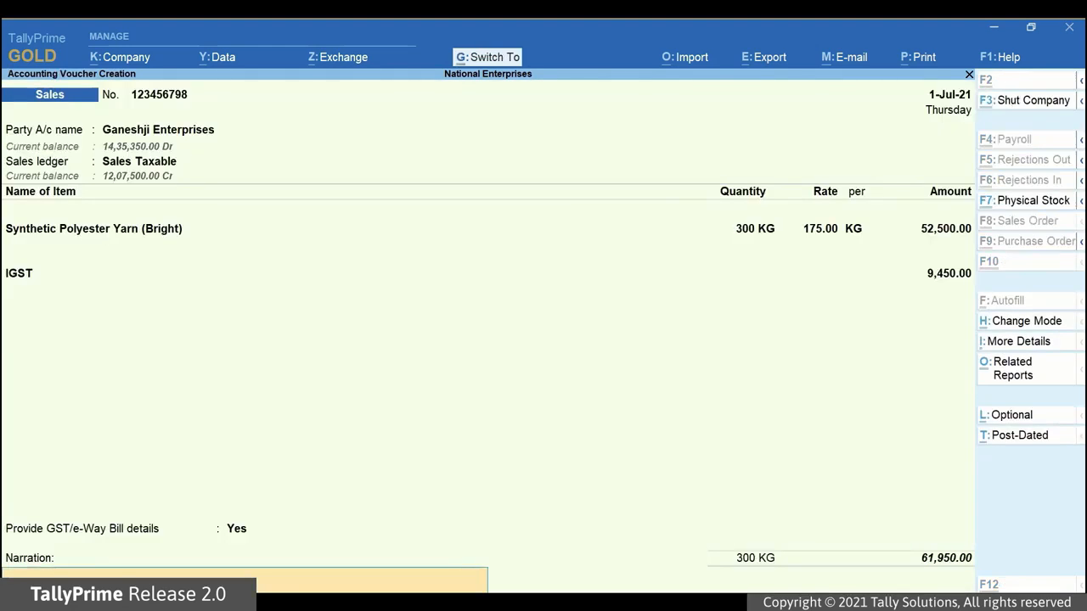
Step: Save the invoice and log in with the e-Way Bill username and password to generate it online
key(ctrl+a)
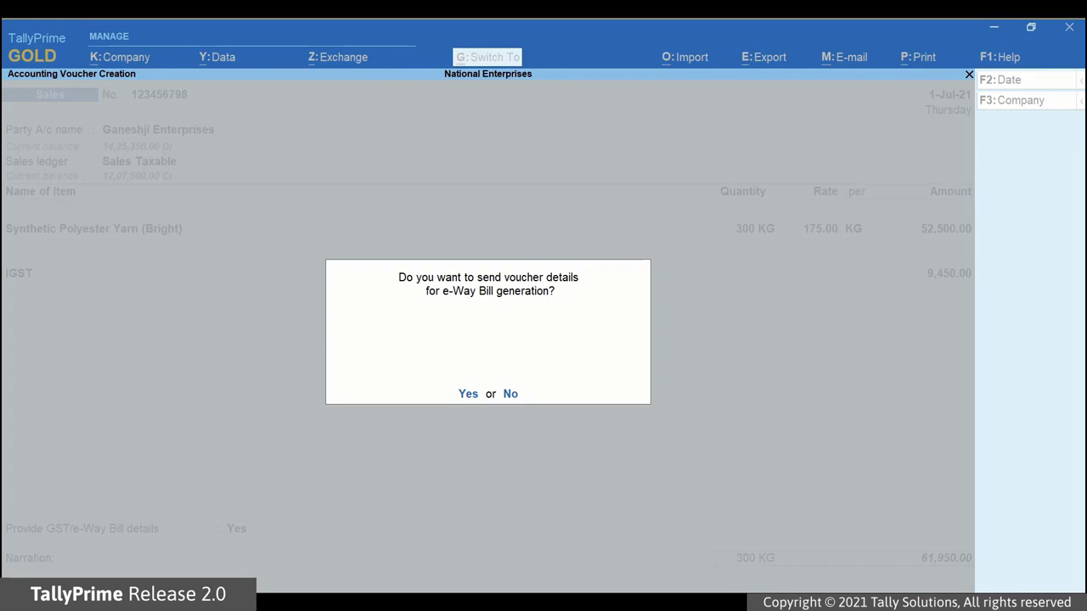
key(Return)
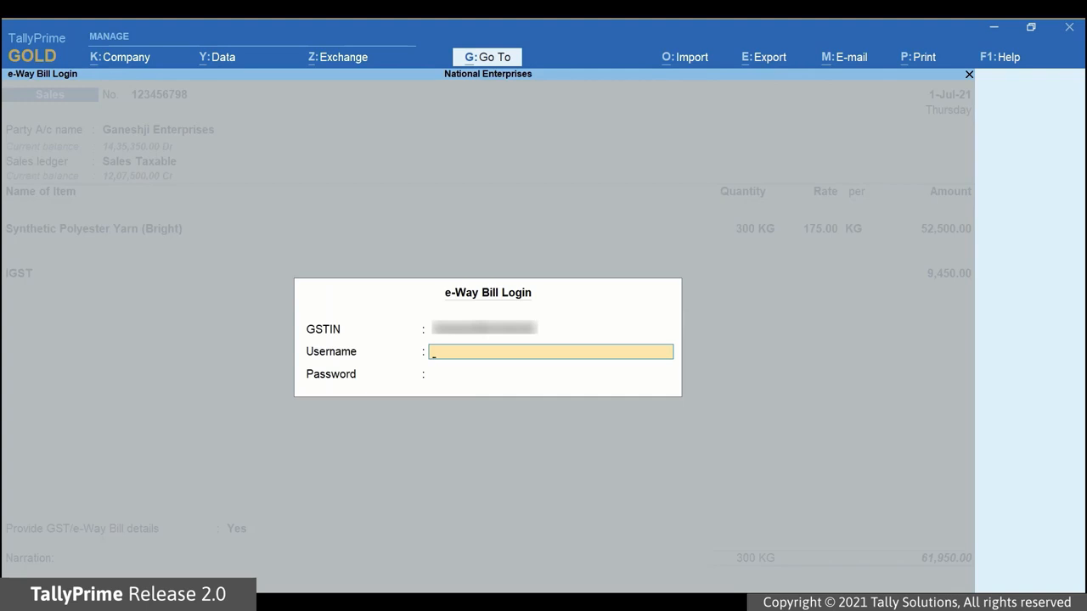
text(usernameusername)
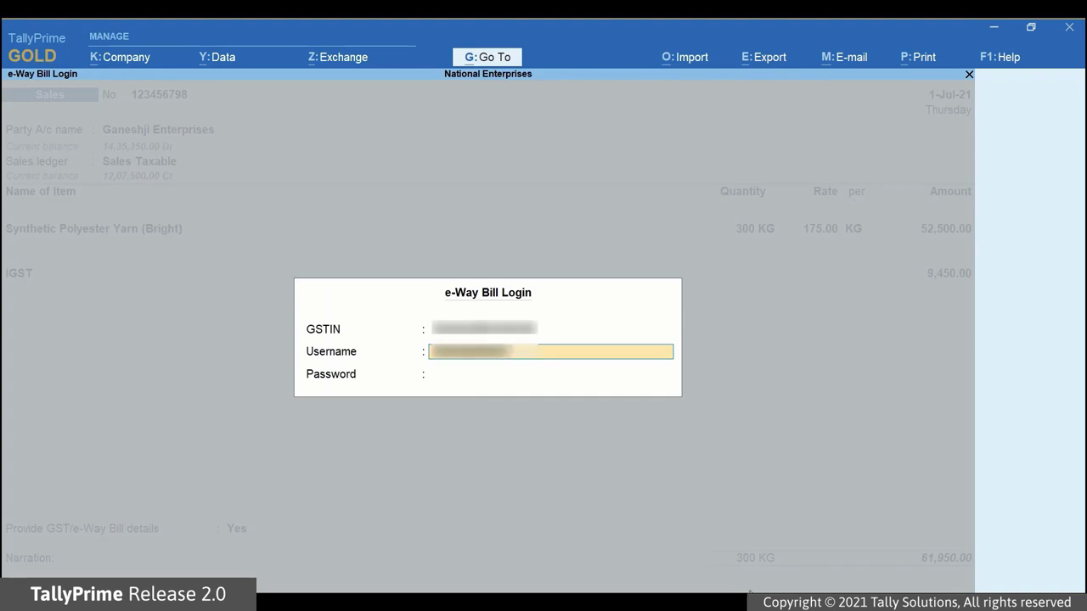
key(Return)
text(password)
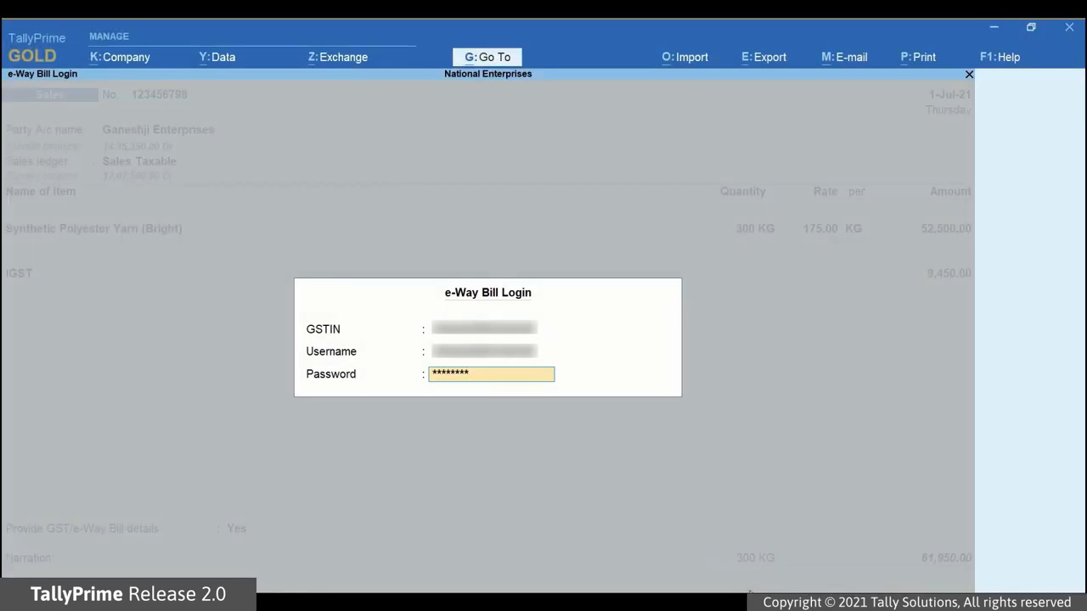
key(Return)
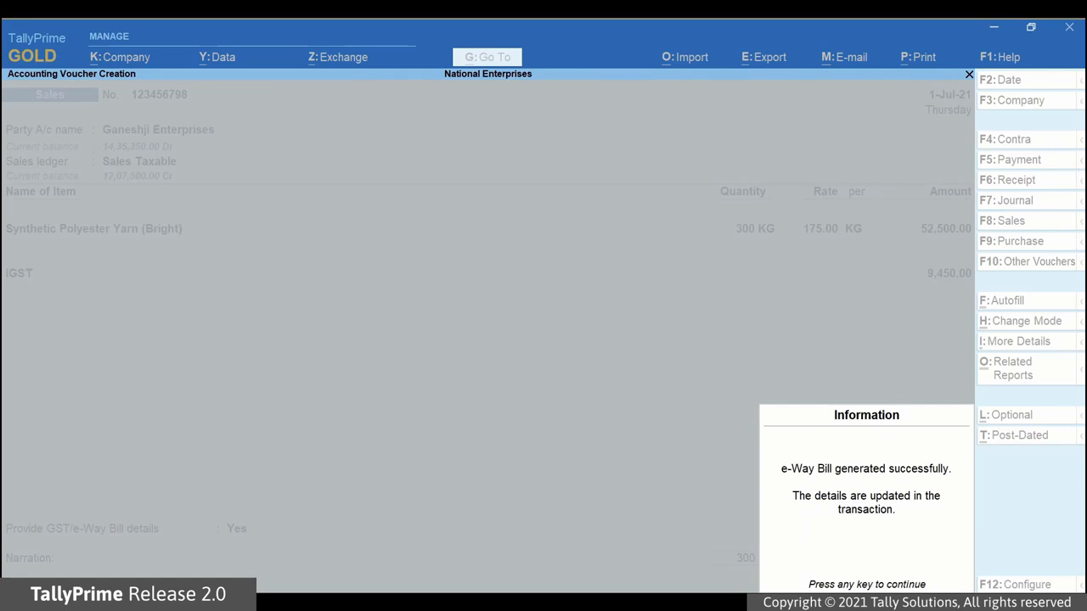
Step: Preview the tax invoice and zoom into its e-Way Bill page with QR code and vehicle details
key(Return)
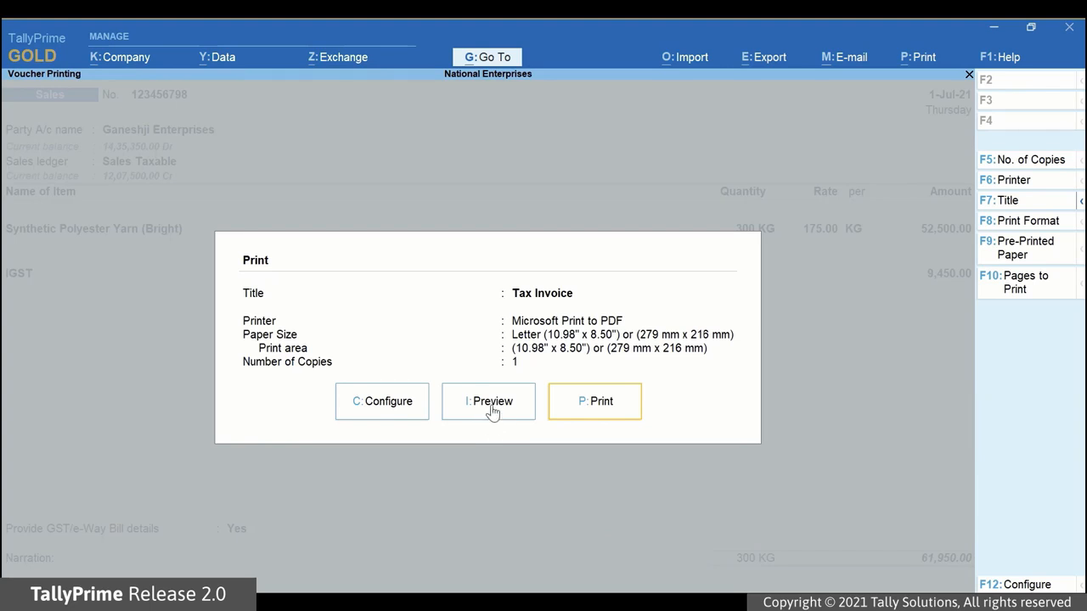
click(489, 416)
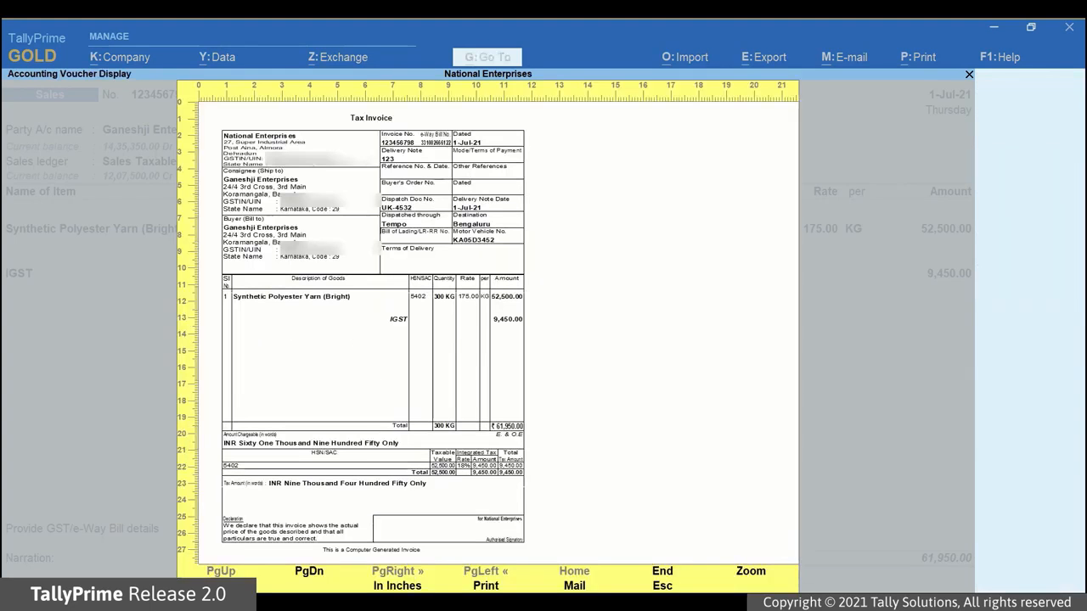
click(309, 574)
click(458, 319)
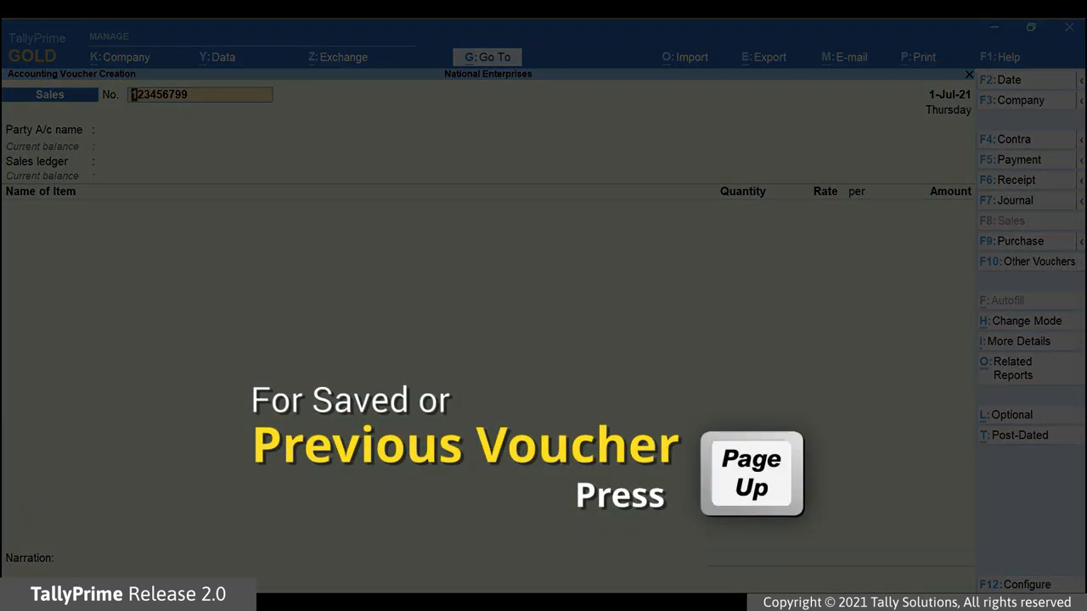
Step: Reopen saved invoice 123456798 and review its GST/e-Way Bill additional details
key(Page_Up)
click(232, 533)
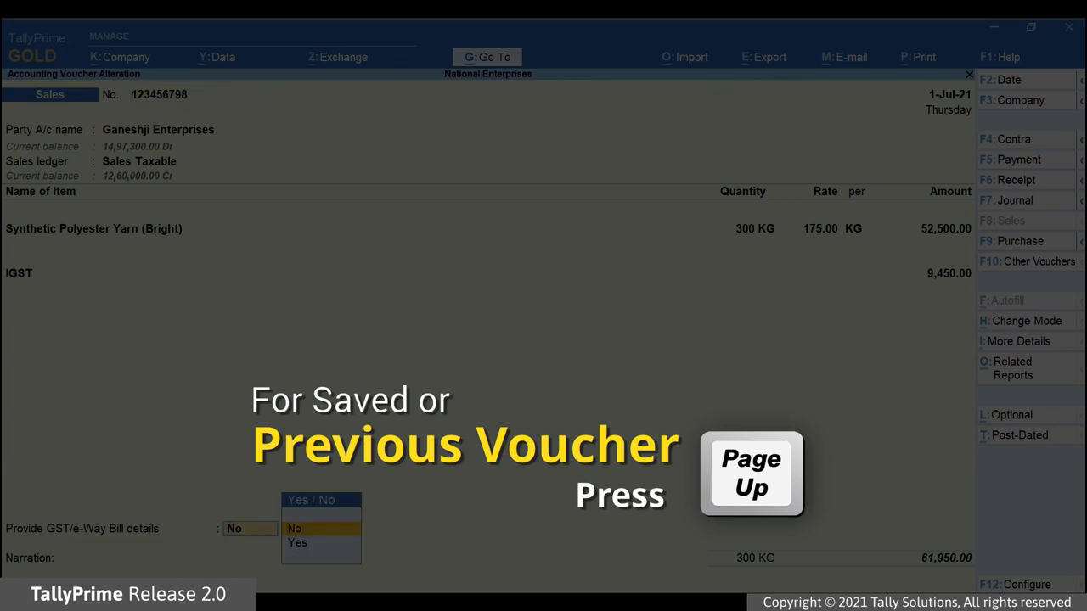
key(Down)
key(Return)
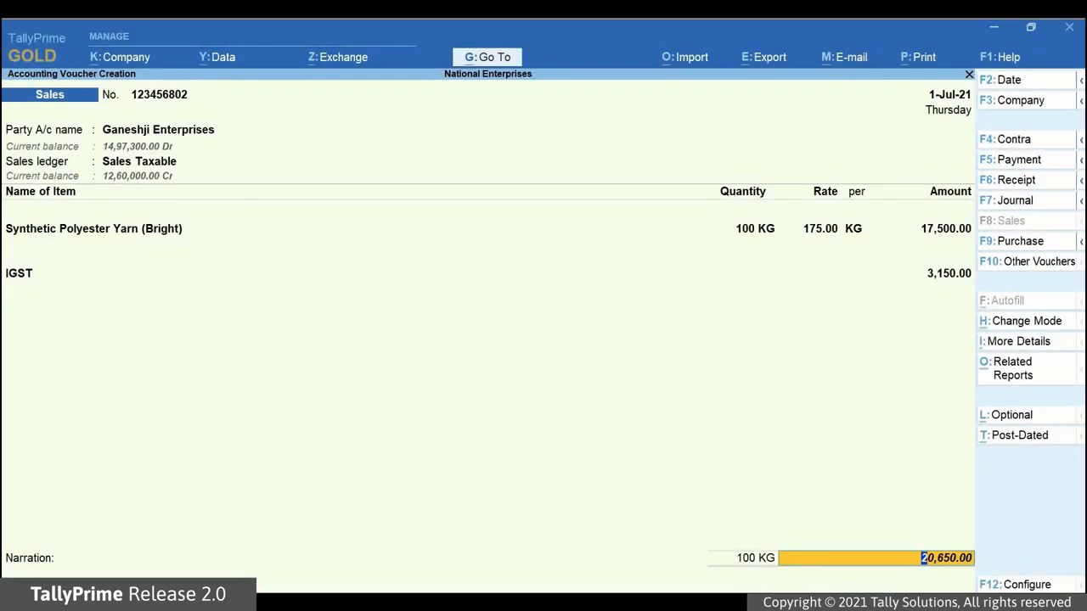
Step: In e-Way Bill Applicability for the 20,650.00 invoice, set ignoring the threshold limit to Yes
click(999, 342)
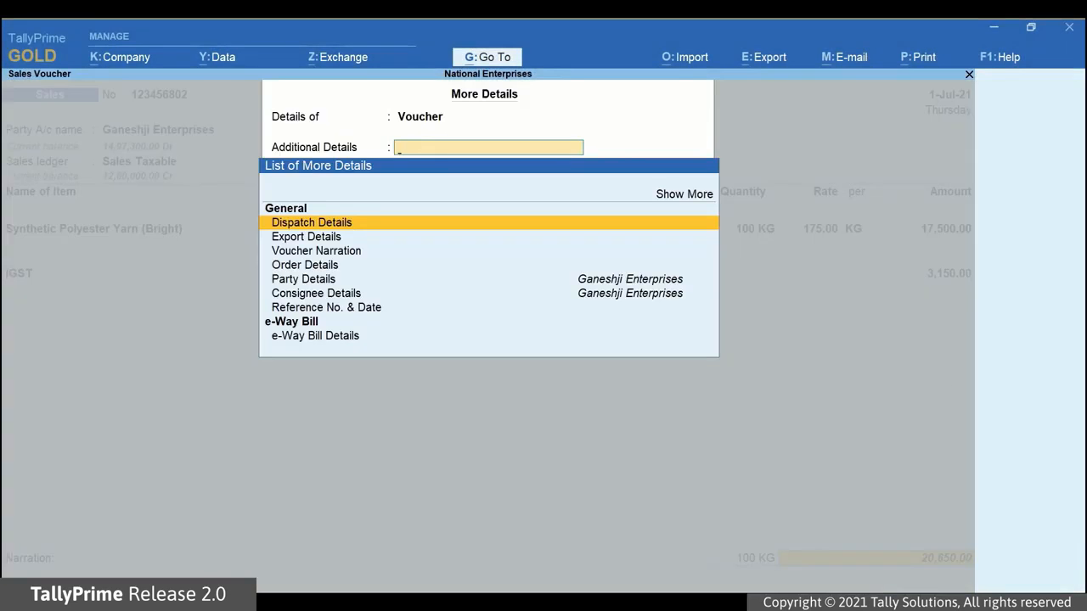
key(Up)
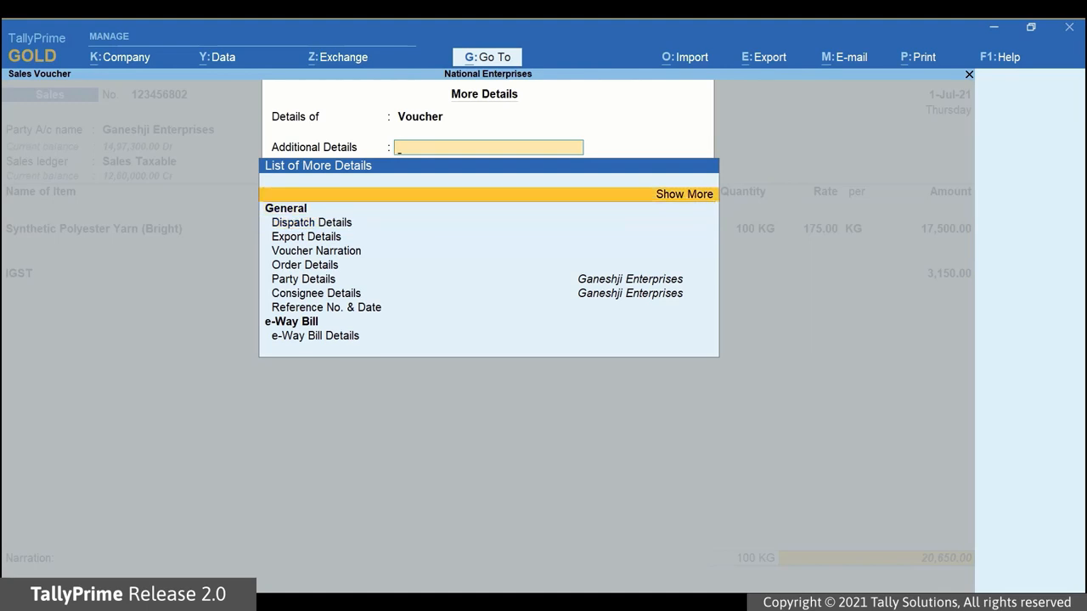
key(Return)
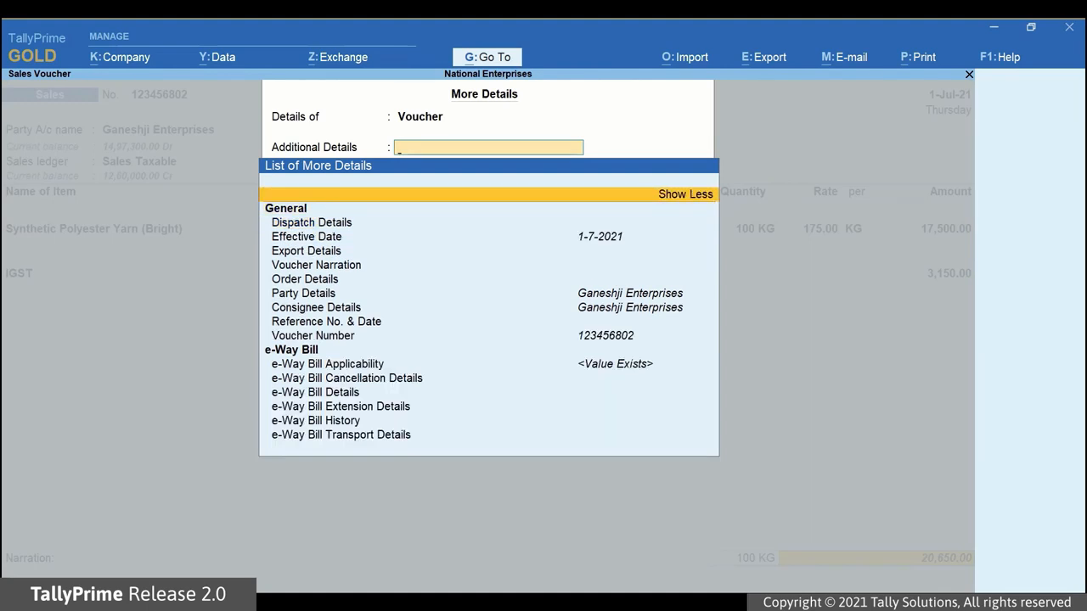
key(Down)
key(Down)
key(Down)
key(Down)
key(Down)
key(Down)
key(Down)
key(Down)
key(Down)
key(Down)
key(Down)
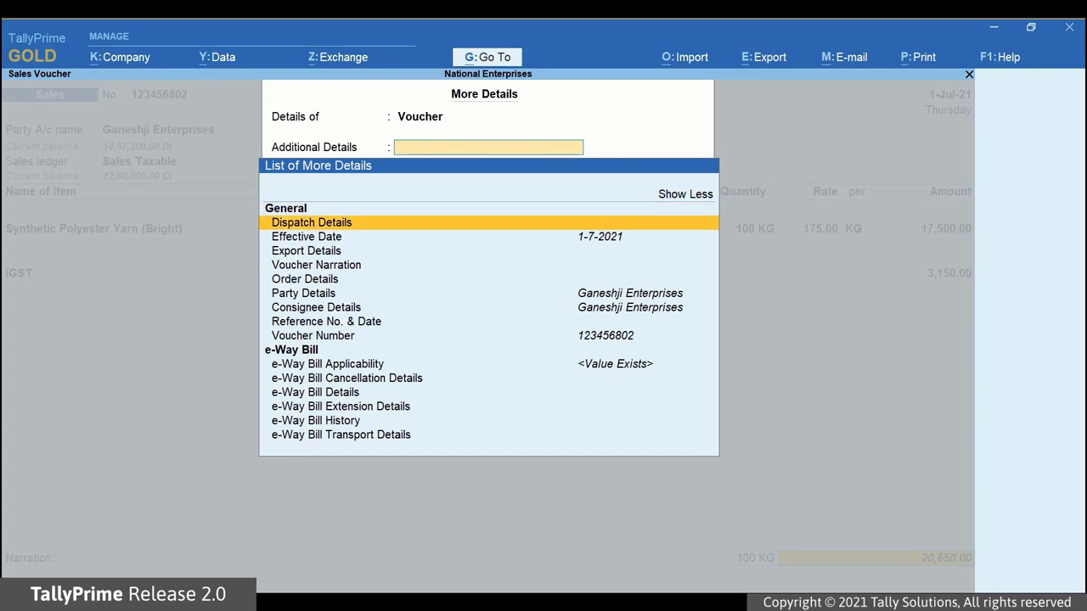
key(Down)
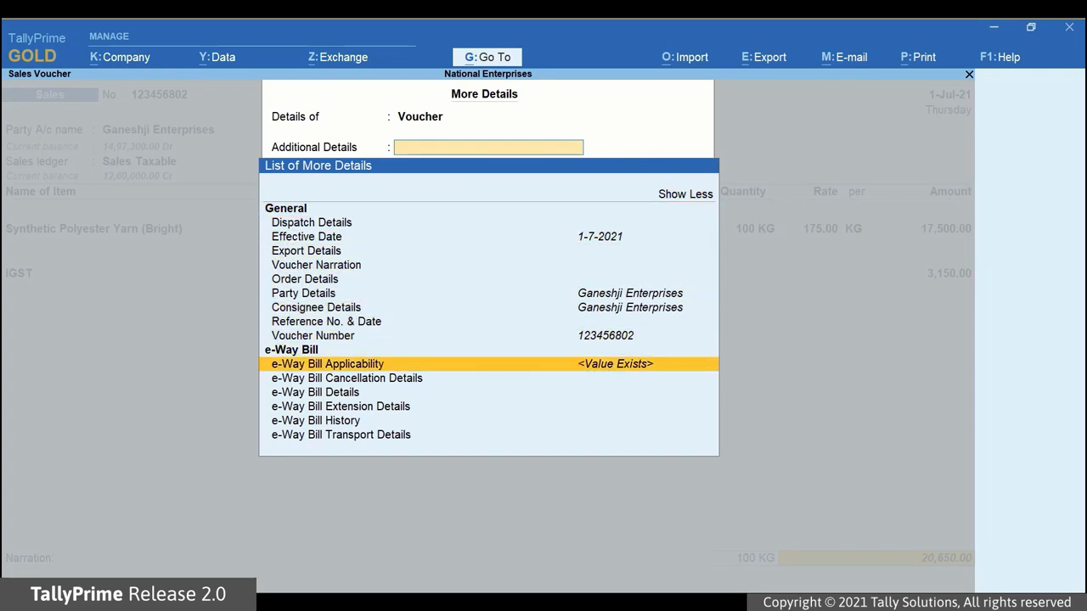
key(Return)
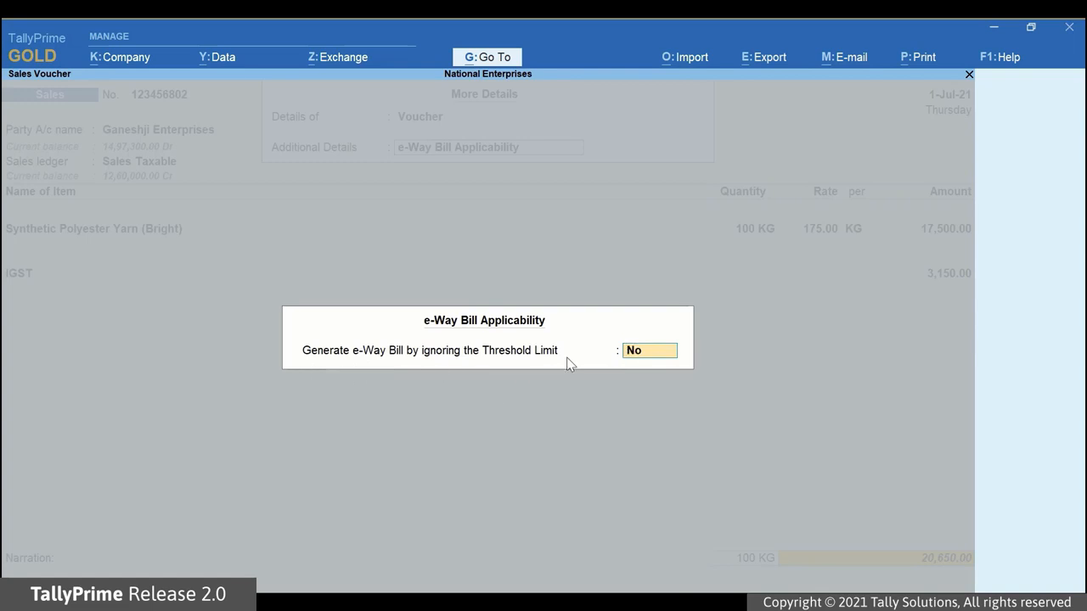
text(y)
key(Return)
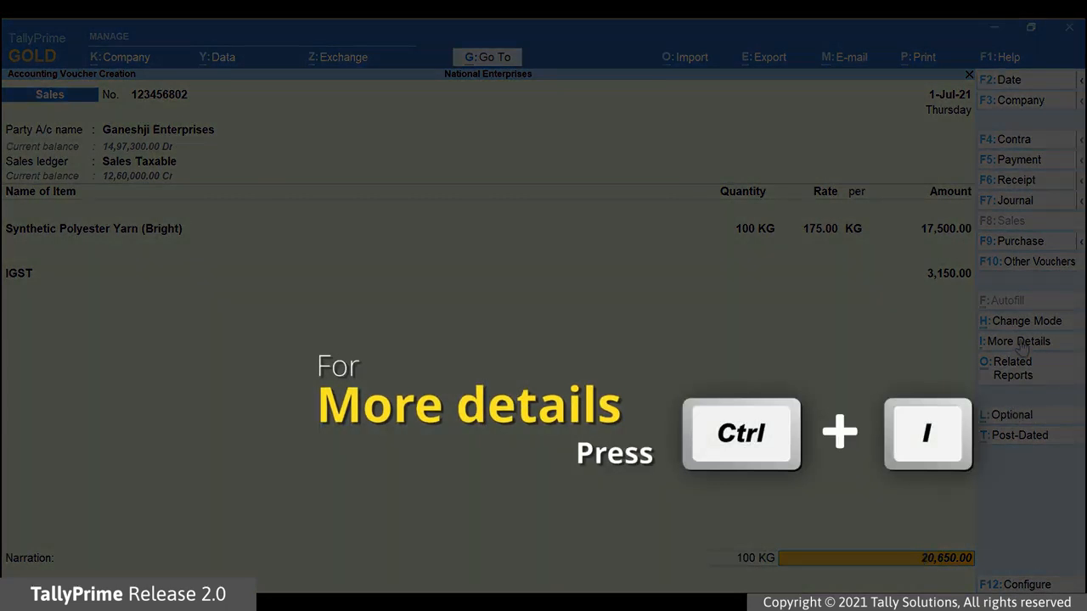
click(1018, 342)
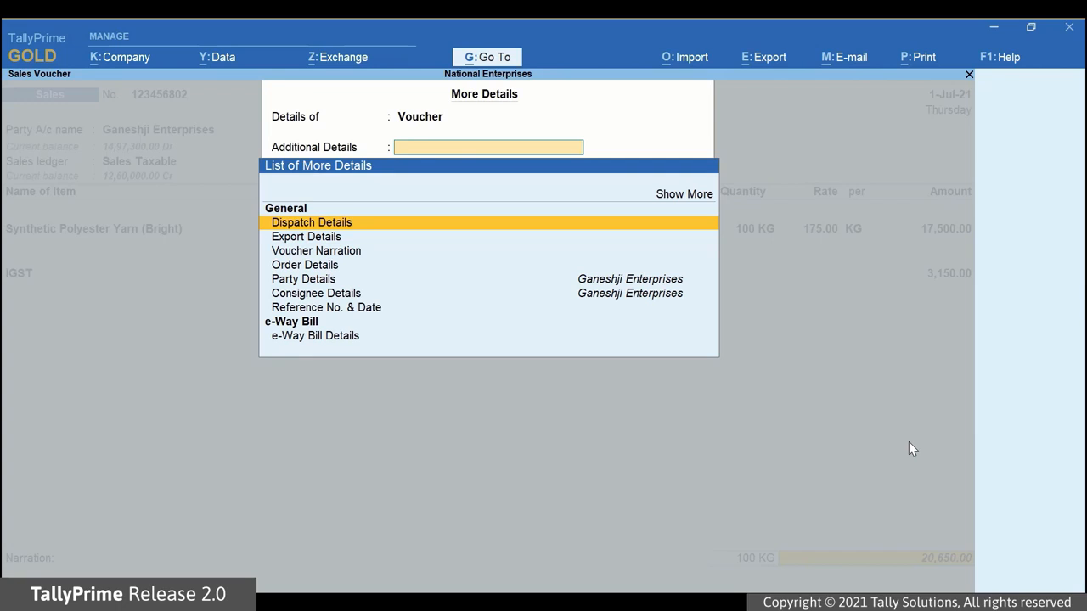
key(Down)
key(Down)
key(Down)
key(Down)
key(Down)
key(Down)
key(Down)
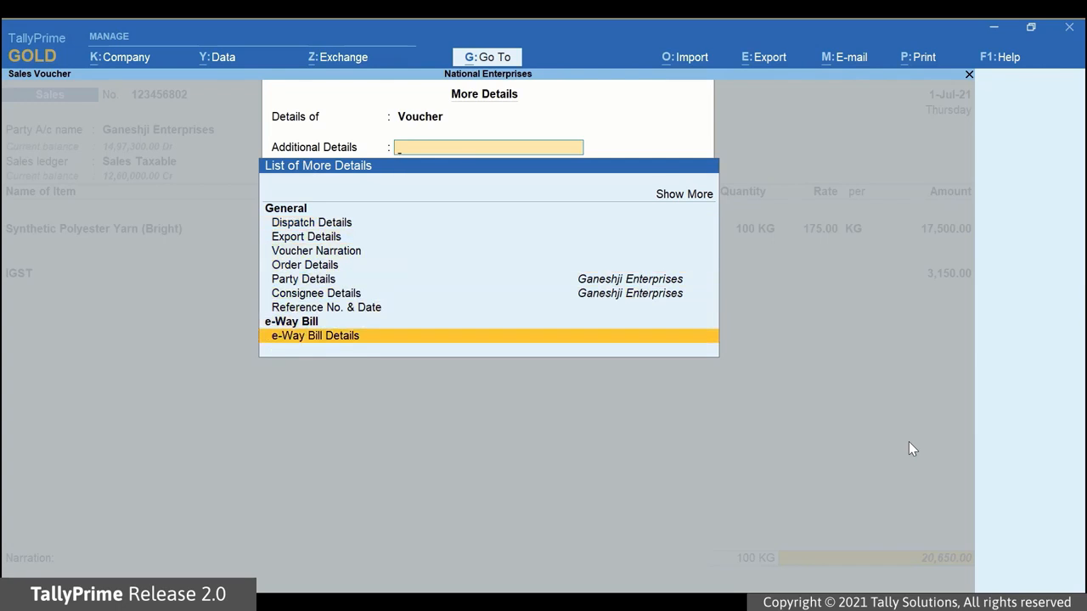
key(Return)
key(Return)
key(Return)
key(Return)
key(Return)
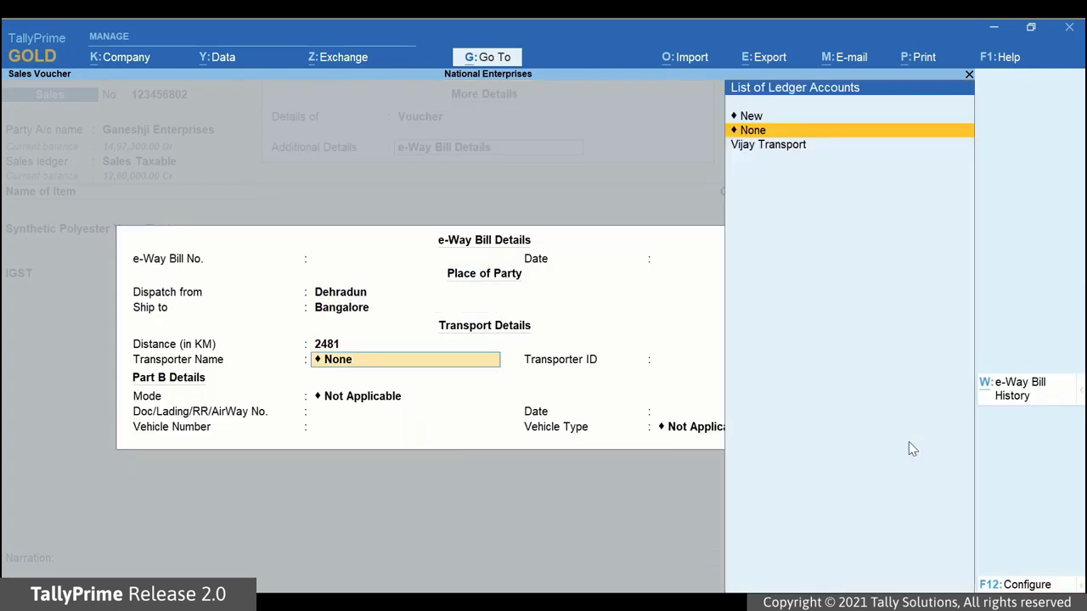
key(Down)
key(Return)
key(Down)
key(Return)
text(KA0)
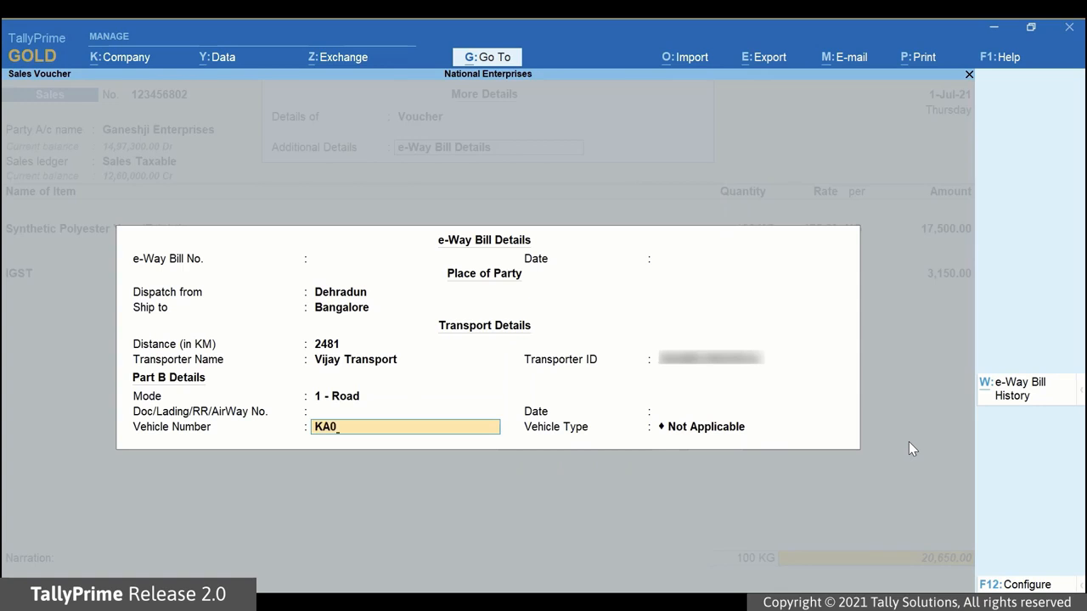
text(5T2345)
key(Return)
key(Return)
key(Return)
key(Return)
key(Return)
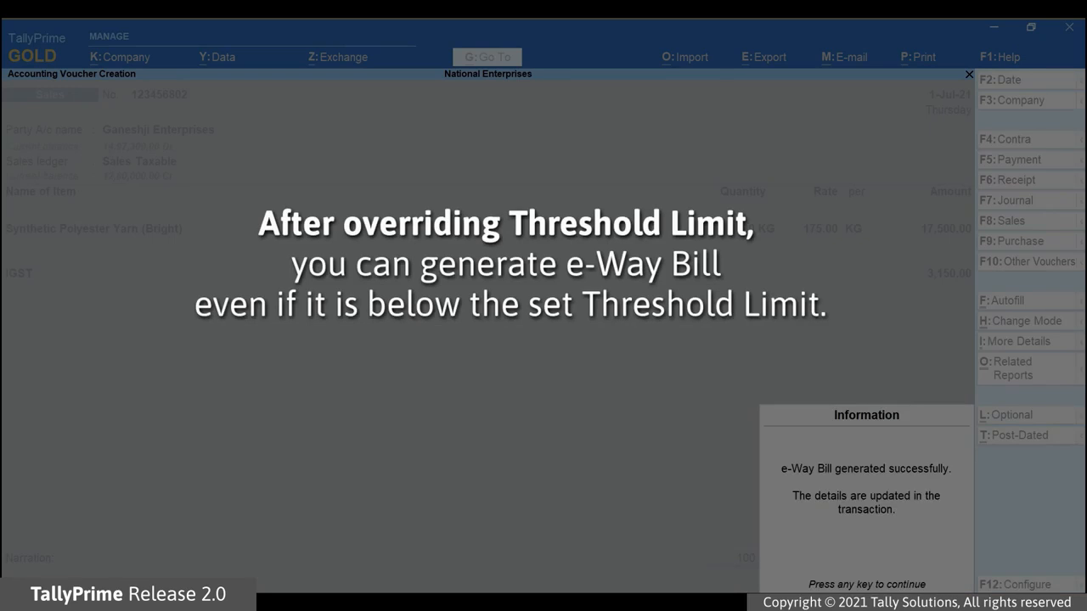
key(Return)
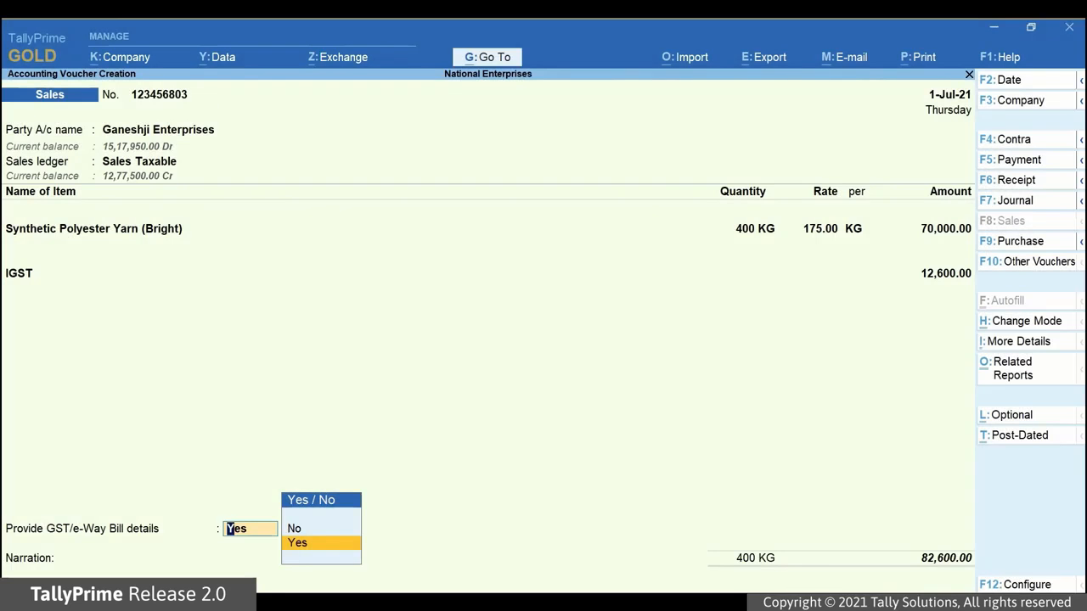
Step: Confirm GST/e-Way Bill details and turn on Show Consolidated e-Way Bill No. and date
key(Return)
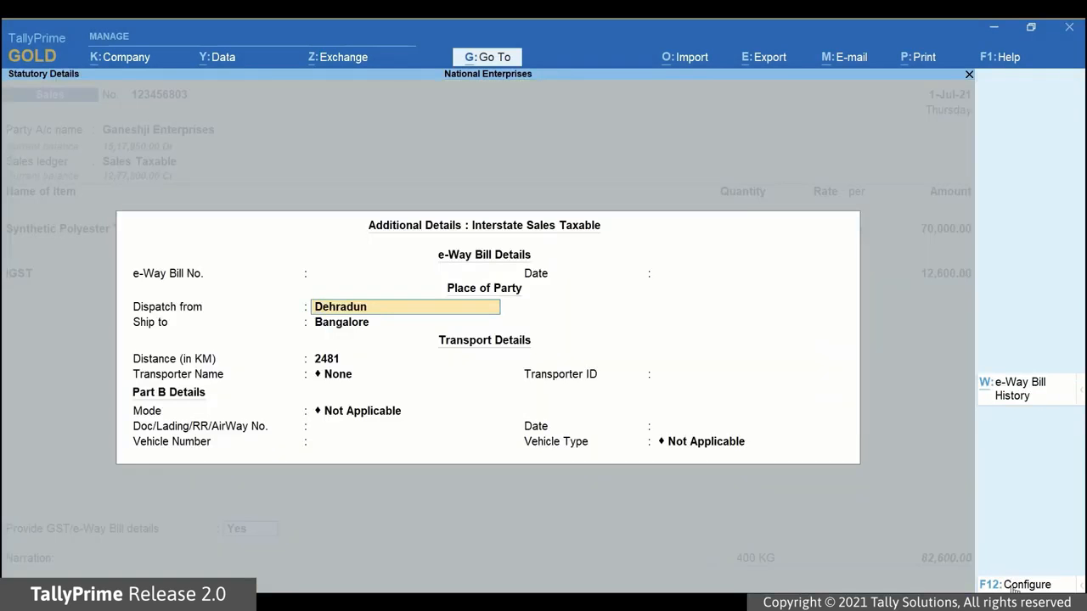
key(F12)
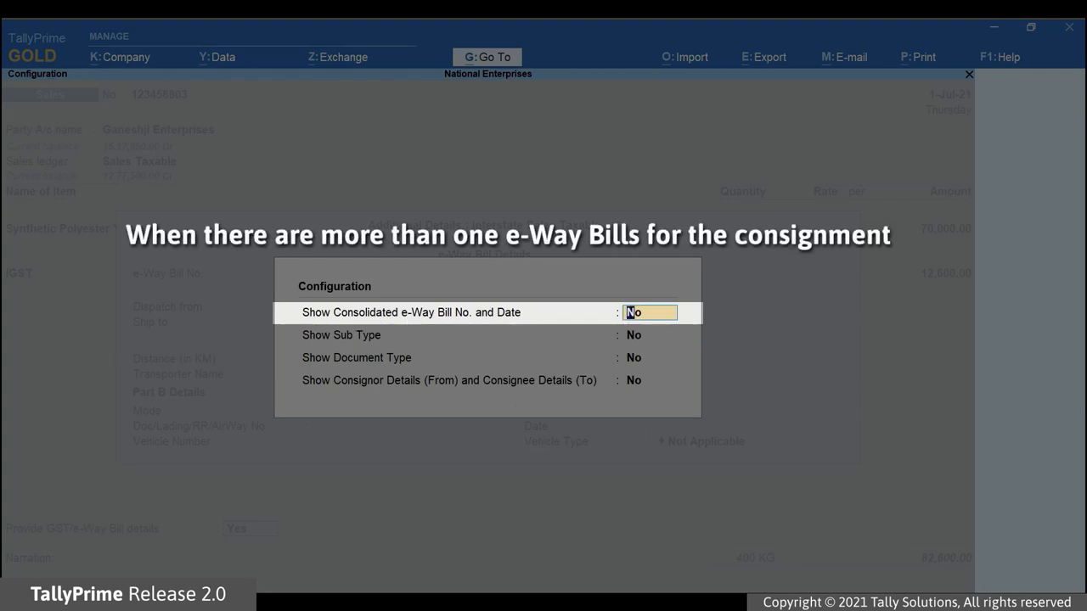
key(Return)
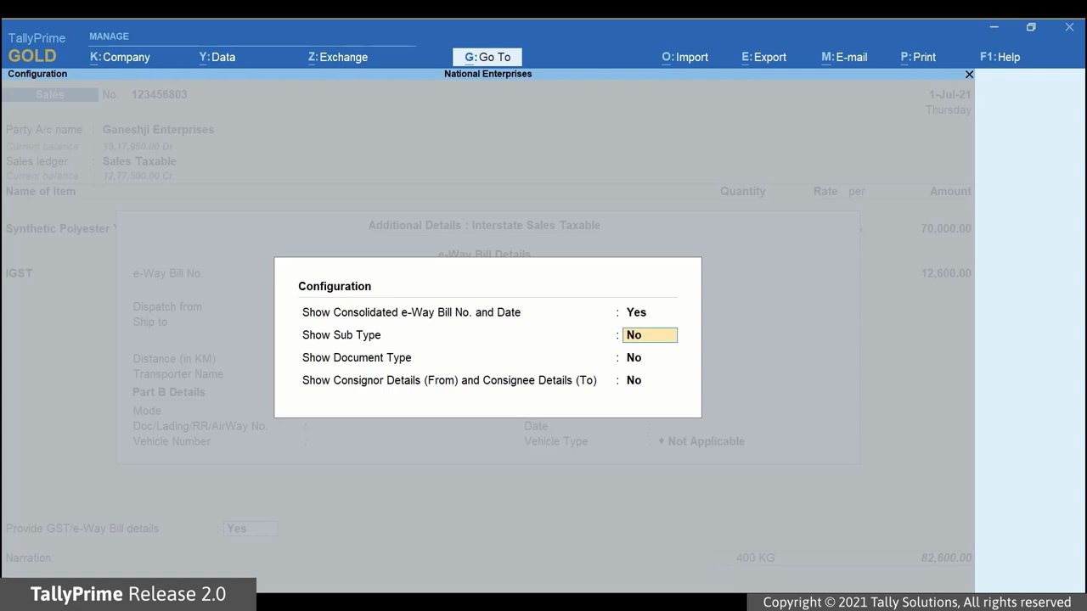
key(Return)
key(Return)
key(Return)
click(350, 286)
key(Return)
Step: Review the consolidated e-Way Bill number and date fields, then set the option back to No
click(672, 286)
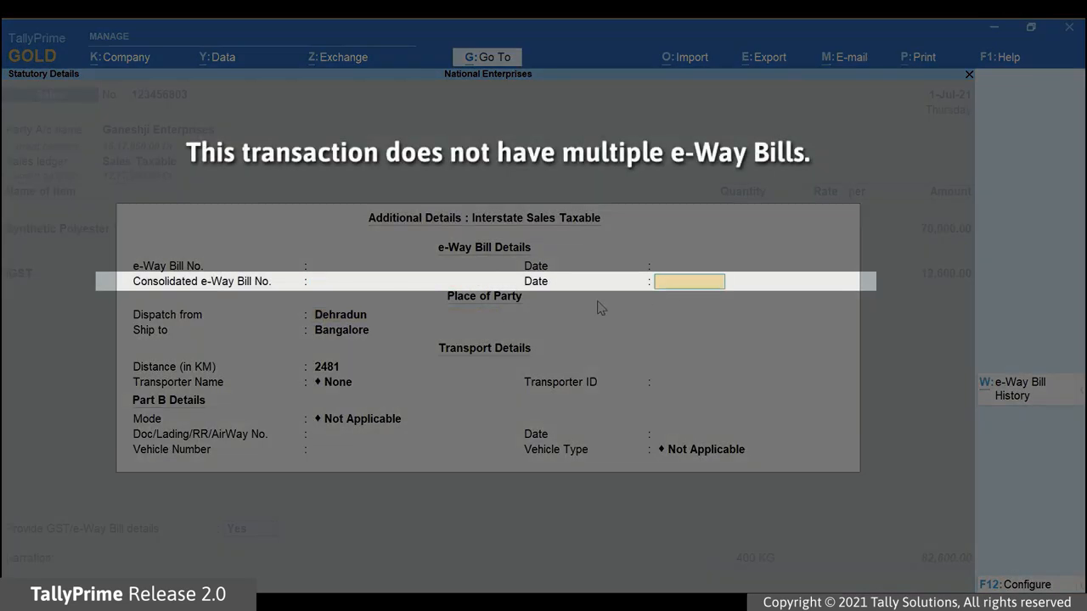
key(BackSpace)
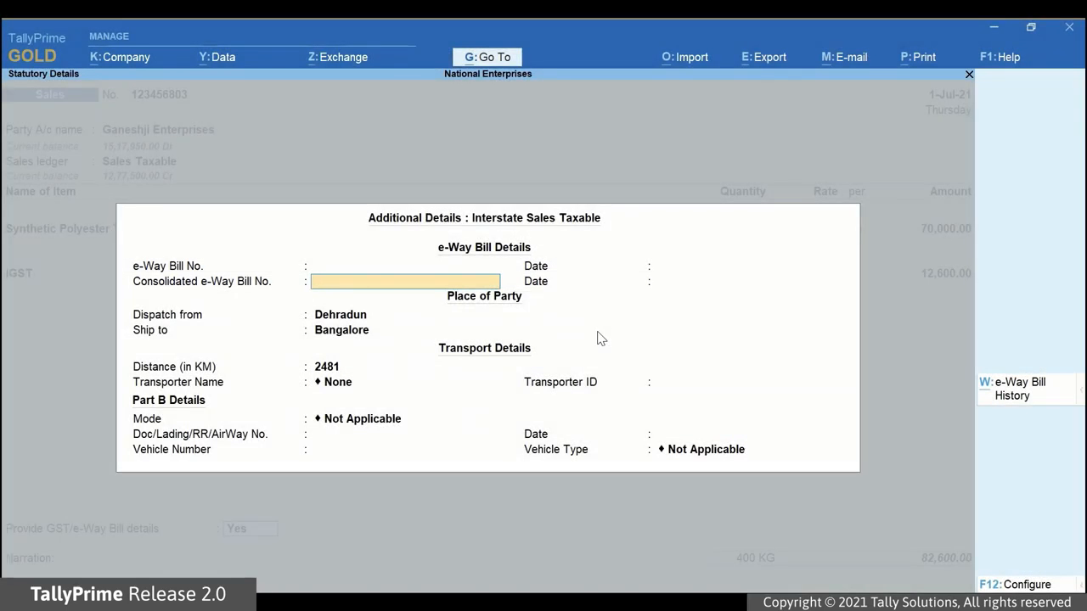
key(F12)
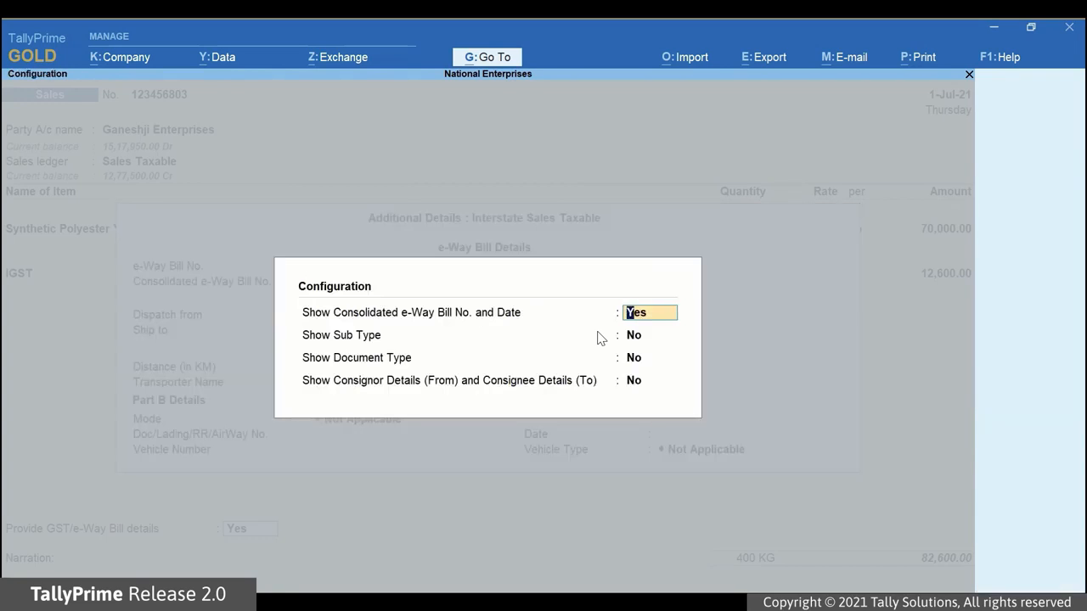
text(No)
Step: Enable Show Sub Type in the e-Way Bill configuration and keep the Sub Type as Supply
key(Return)
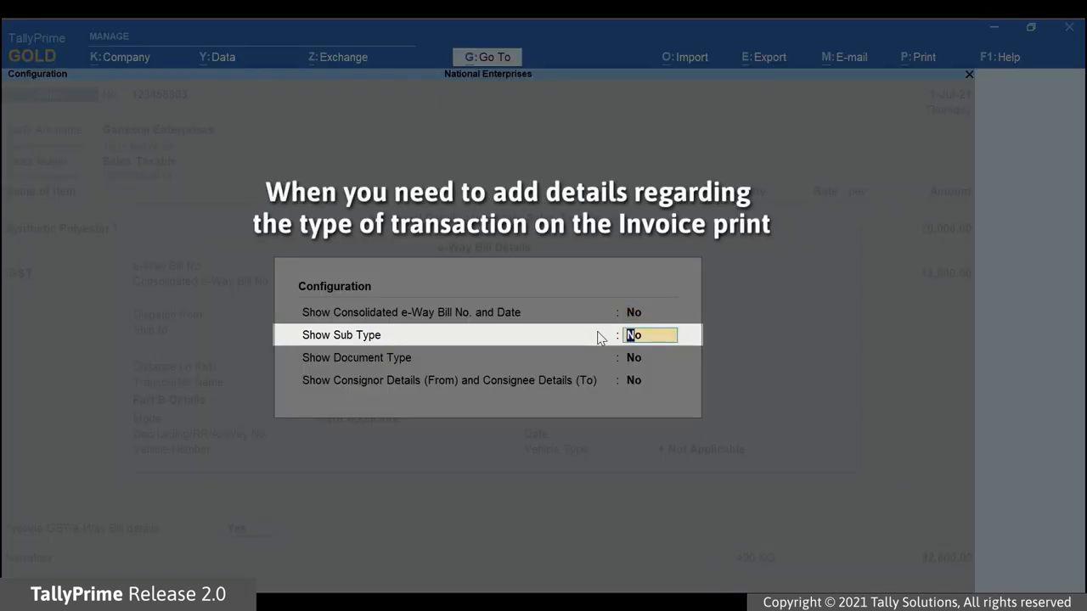
text(Yes)
key(ctrl+a)
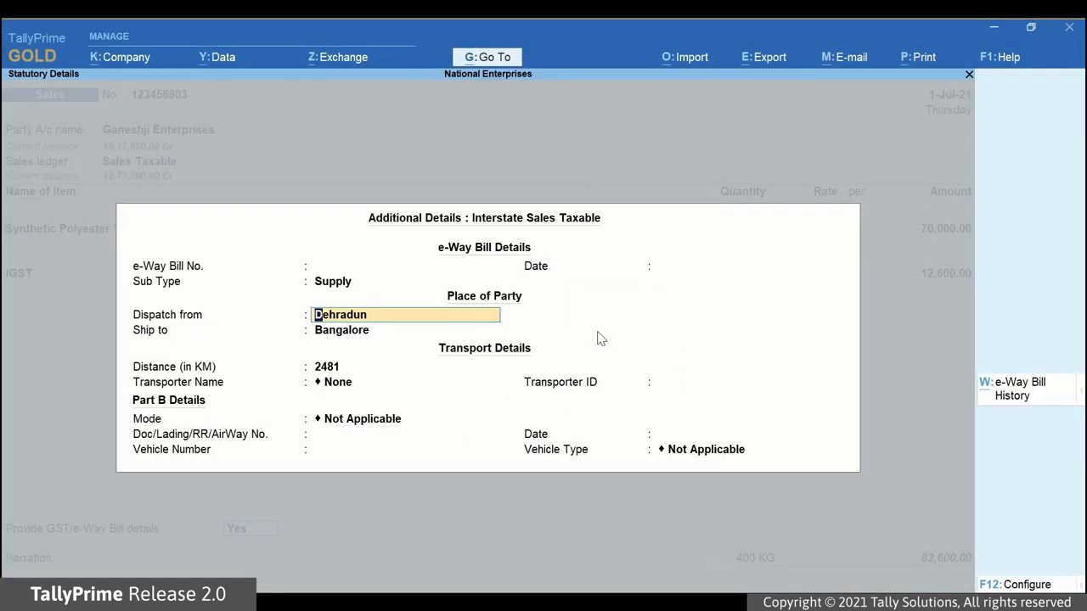
key(BackSpace)
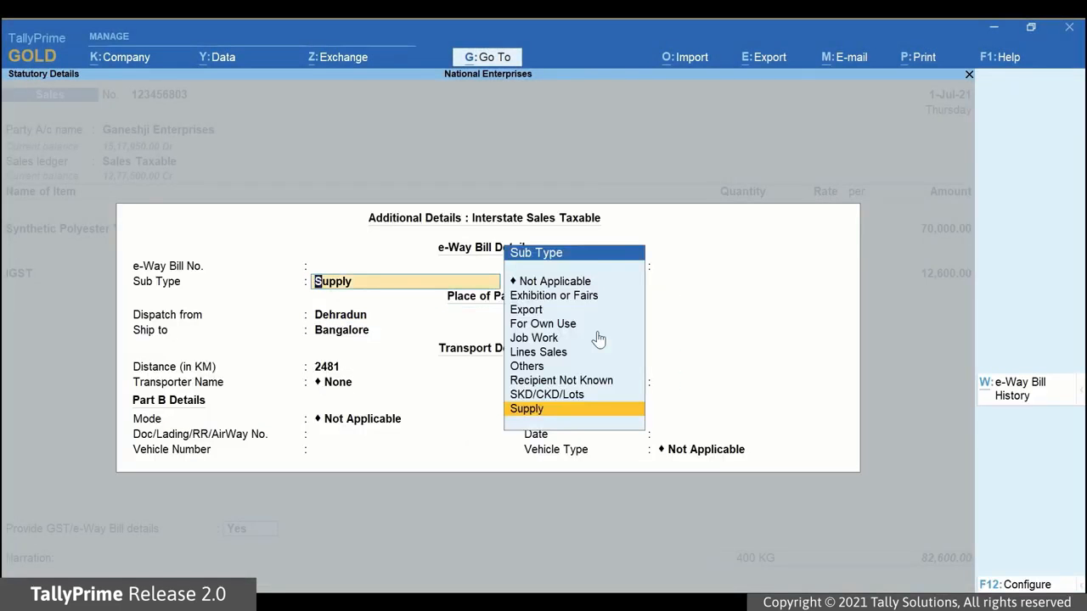
key(Up)
key(Up)
key(Up)
key(Up)
key(Up)
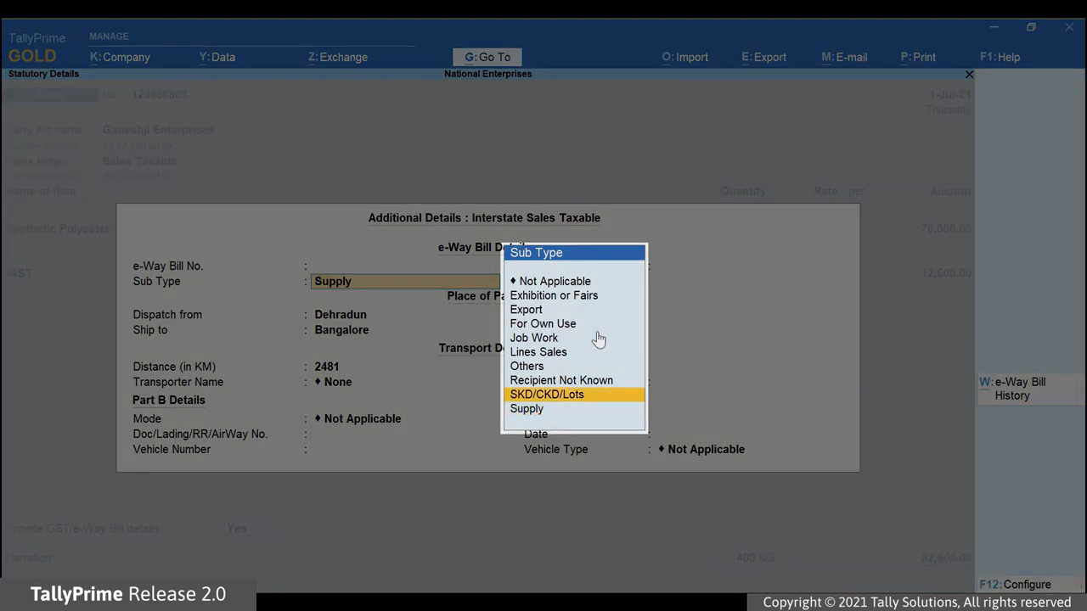
key(Up)
key(Up)
key(Up)
key(Down)
key(Down)
key(Down)
key(Down)
key(Down)
key(Down)
key(Down)
key(Down)
key(Return)
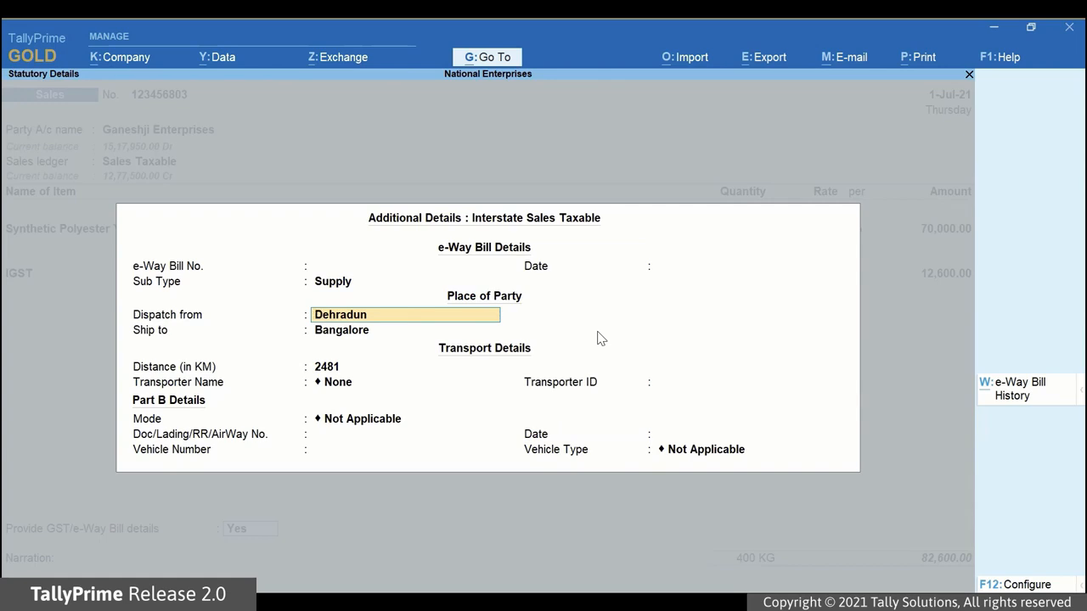
key(F12)
key(Return)
key(Return)
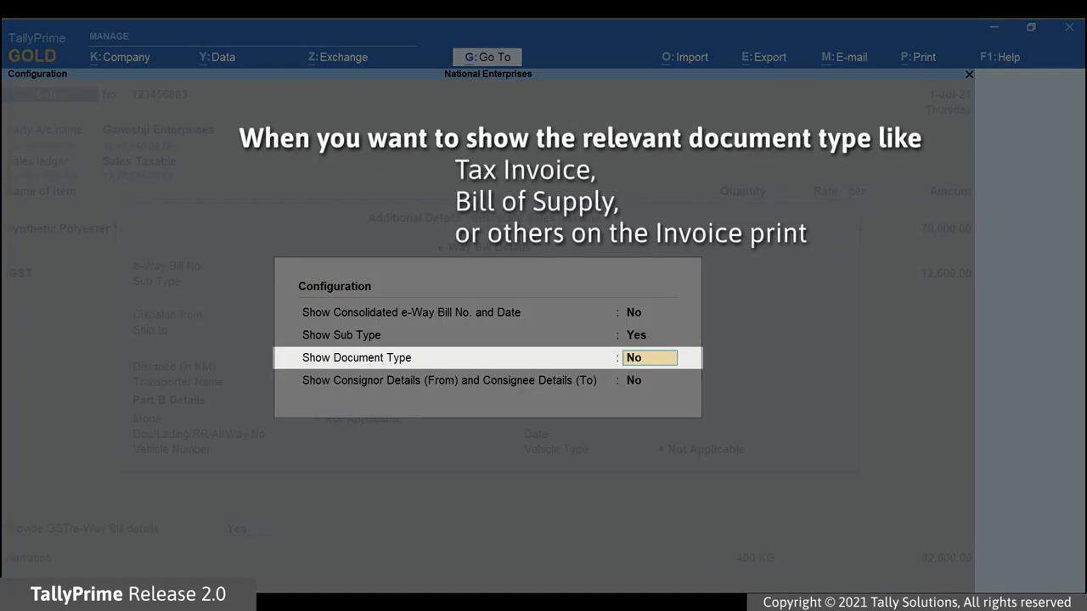
Step: Enable Show Document Type and choose Tax Invoice as the Document Type
text(y)
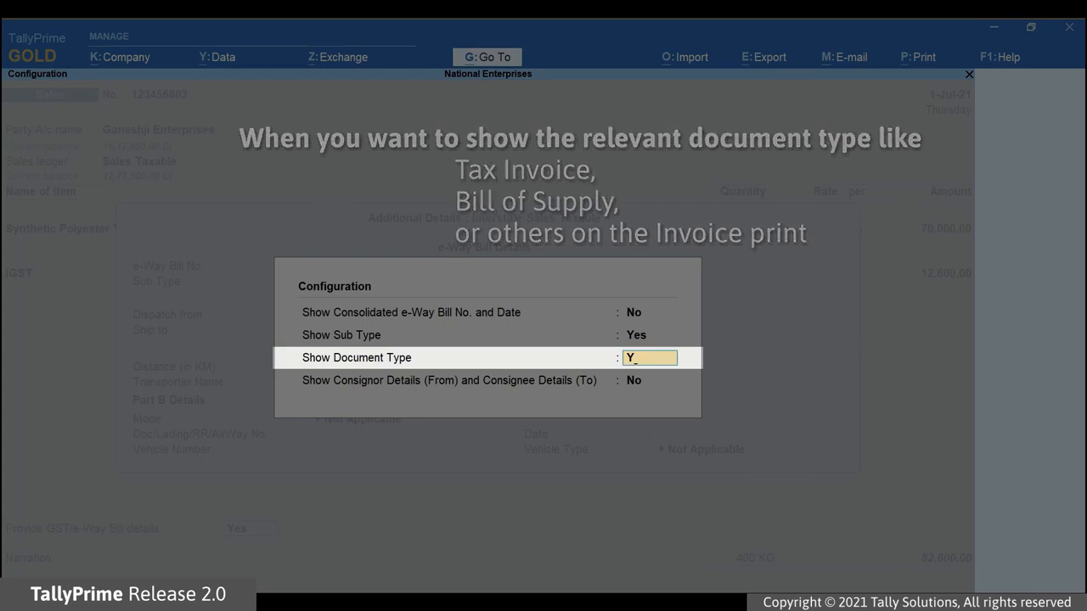
key(Return)
key(Return)
key(BackSpace)
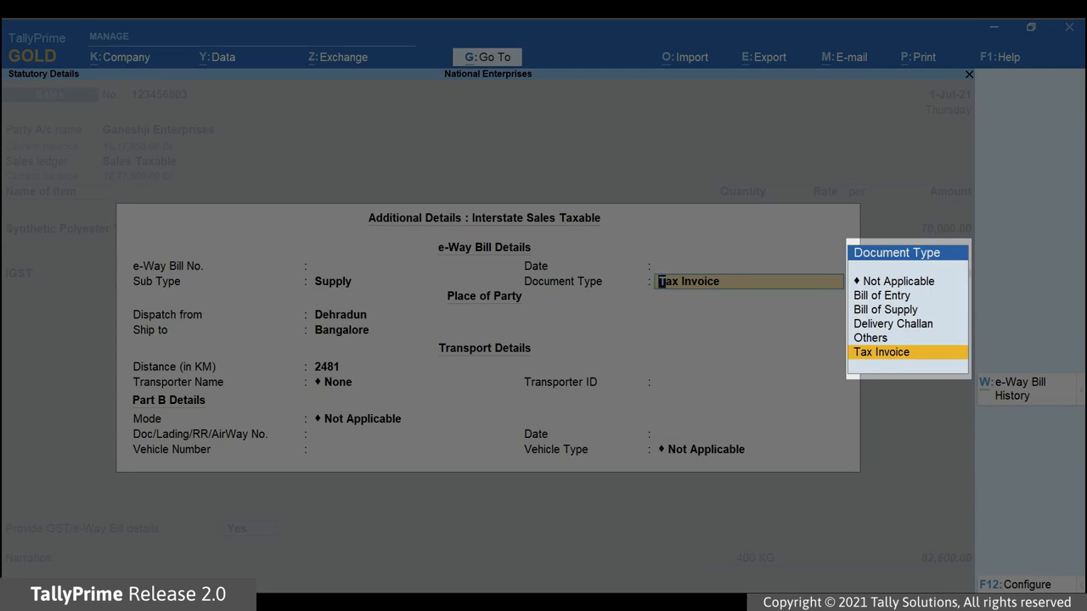
key(Up)
key(Up)
key(Up)
key(Up)
key(Down)
key(Down)
key(Down)
key(Up)
key(Up)
key(Down)
key(Down)
key(Down)
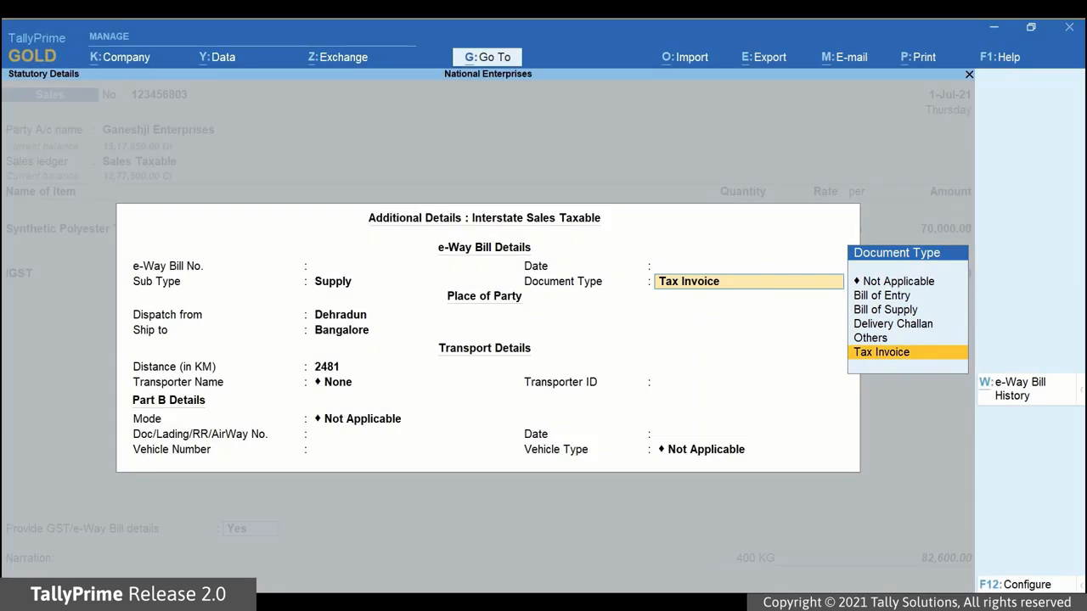
key(Return)
key(F12)
key(Down)
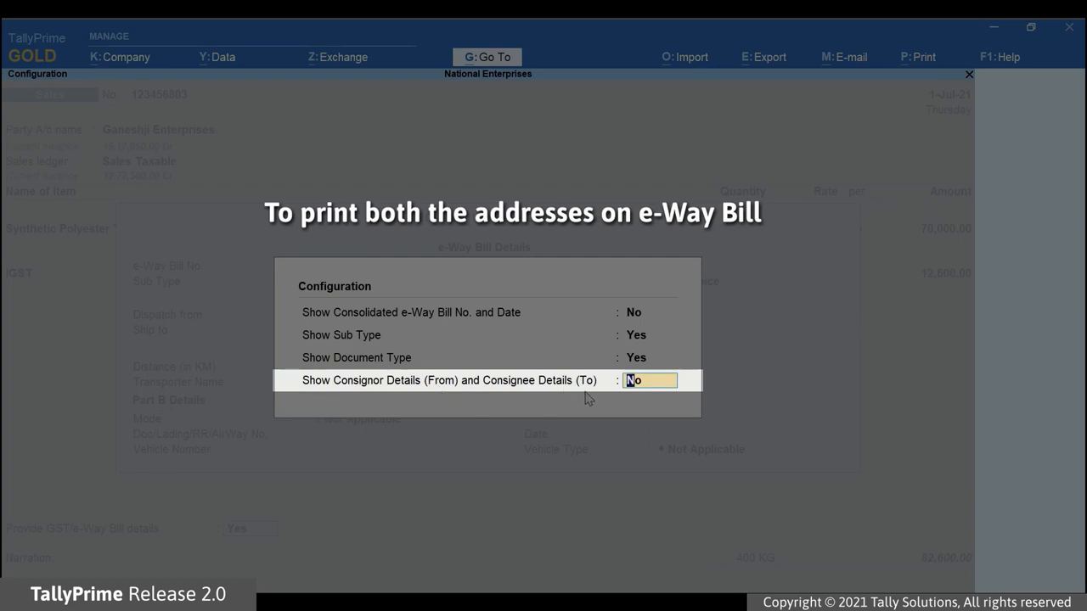
Step: Enable Show Consignor/Consignee Details, keeping Supply sub type and Tax Invoice document type
text(Yes)
key(Return)
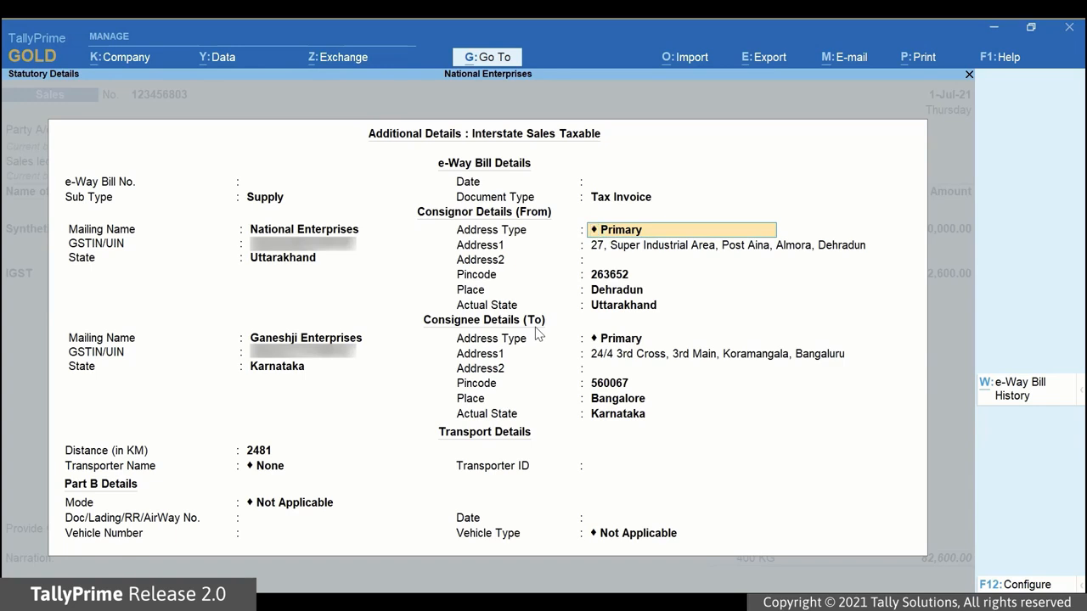
key(BackSpace)
key(BackSpace)
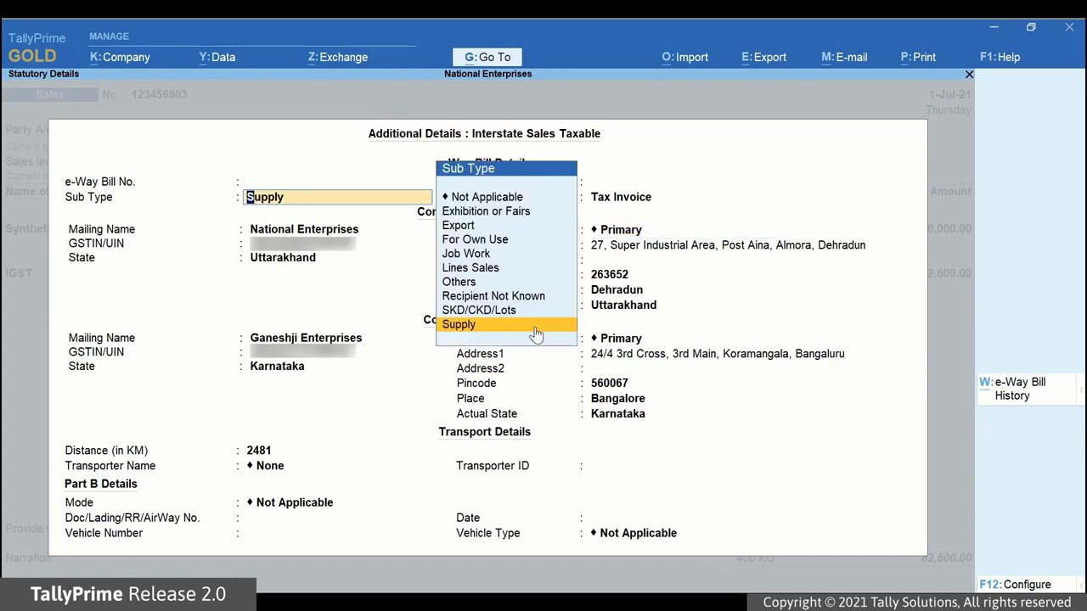
key(Return)
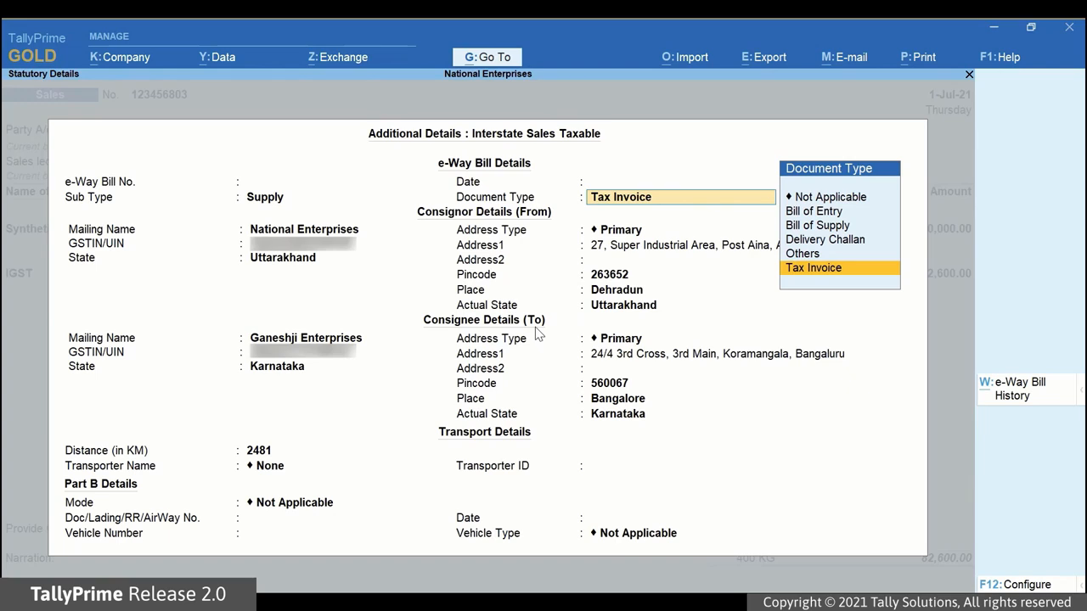
key(Return)
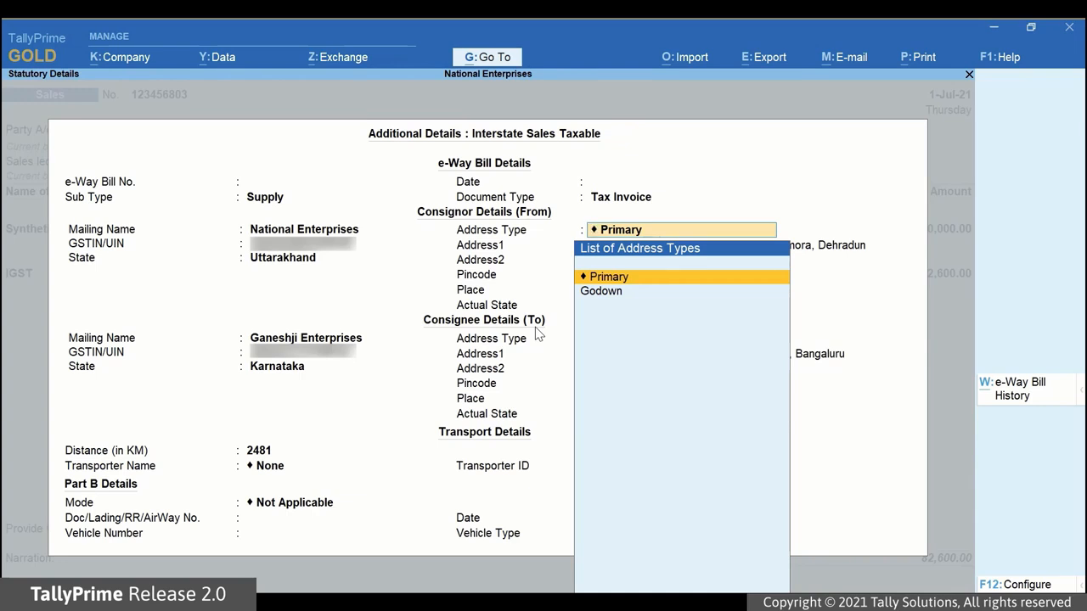
Step: Use Primary addresses, Vijay Transport by road, vehicle KA05N3241 and Regular vehicle type
key(Return)
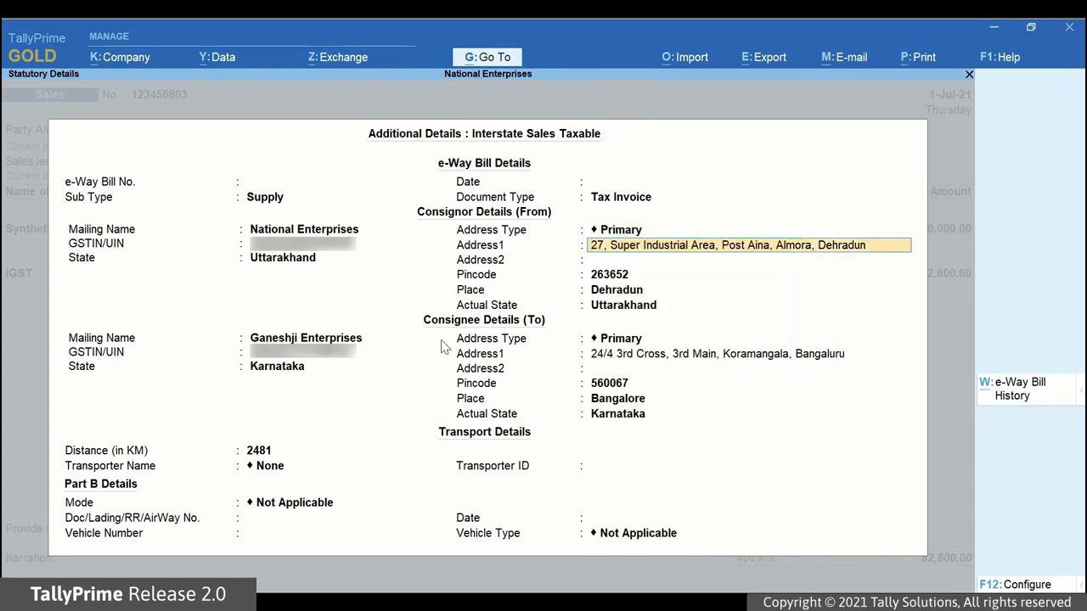
key(Return)
key(Return)
key(Return)
key(Return)
key(Return)
key(Return)
key(Return)
key(Return)
key(Return)
key(Return)
key(Return)
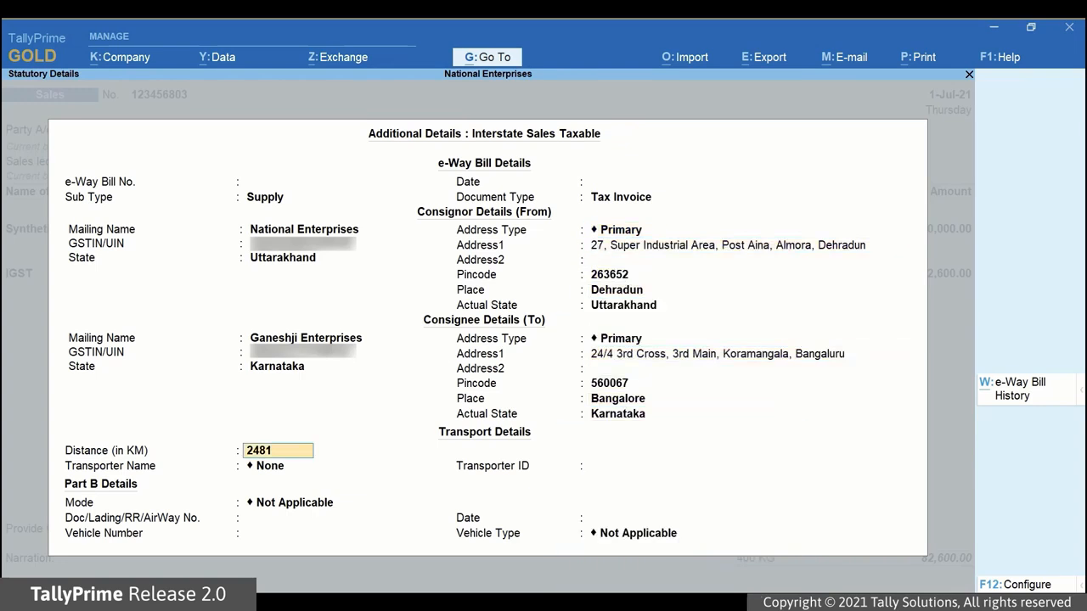
key(Return)
key(Return)
key(Return)
key(Return)
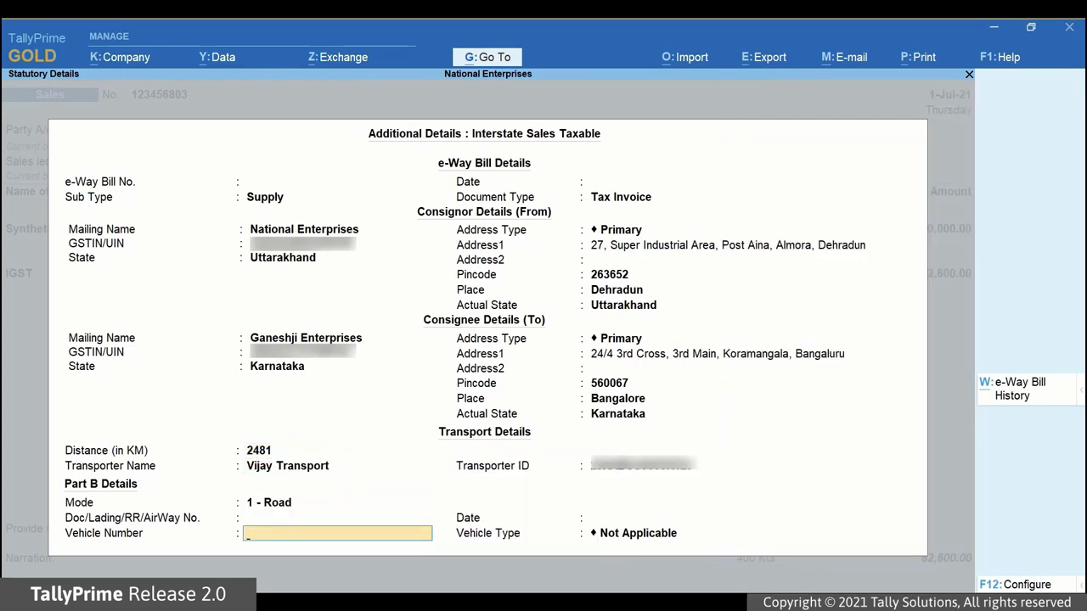
text(KA05N3241)
key(Return)
key(Down)
key(Down)
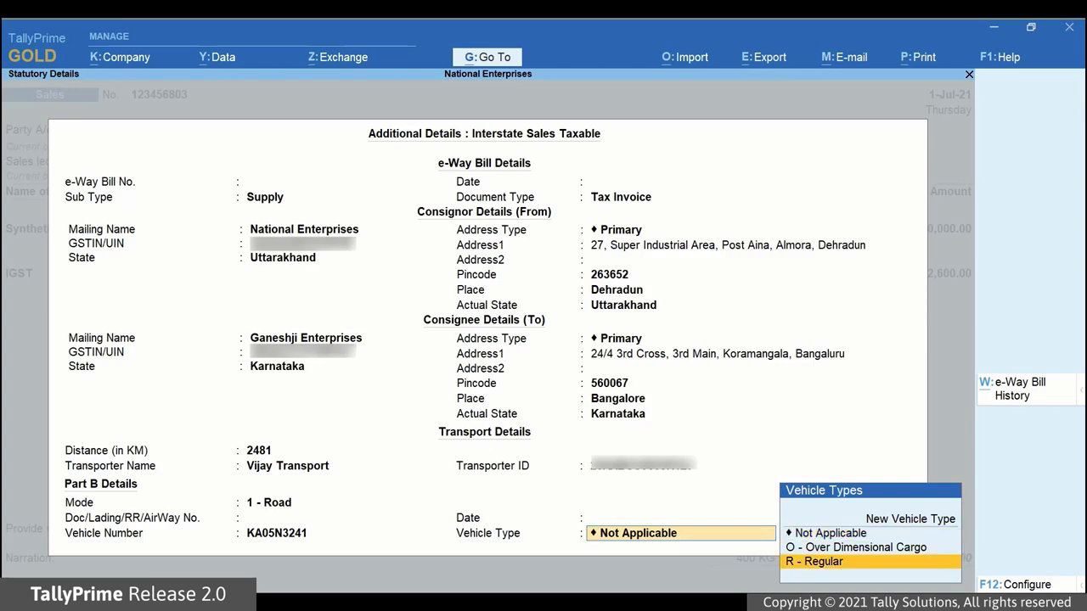
key(Return)
key(Return)
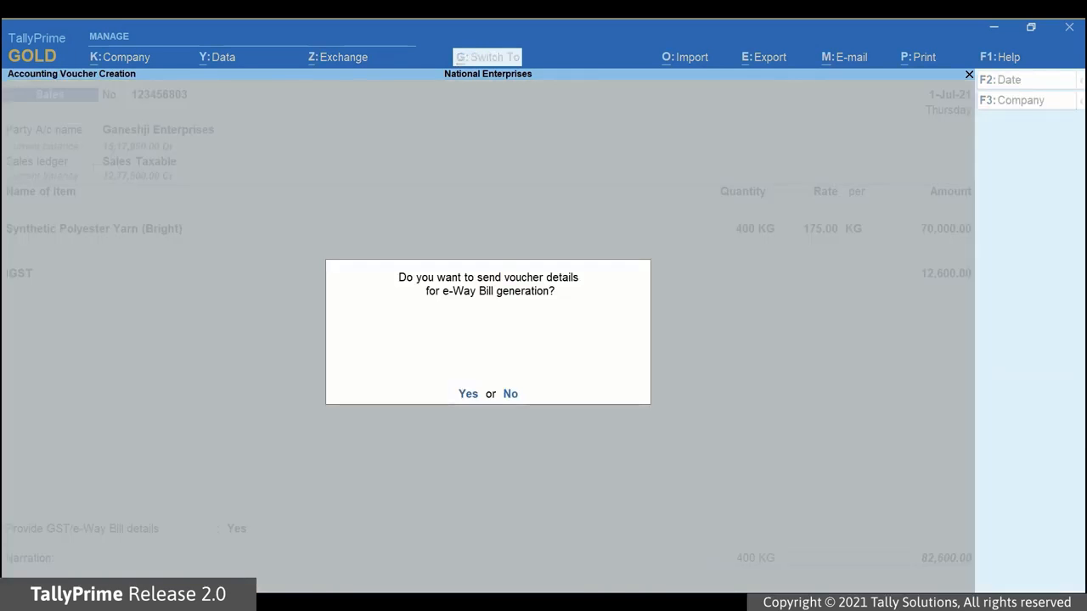
Step: Send invoice 123456803 for online e-Way Bill generation and view its zoomed print preview
key(y)
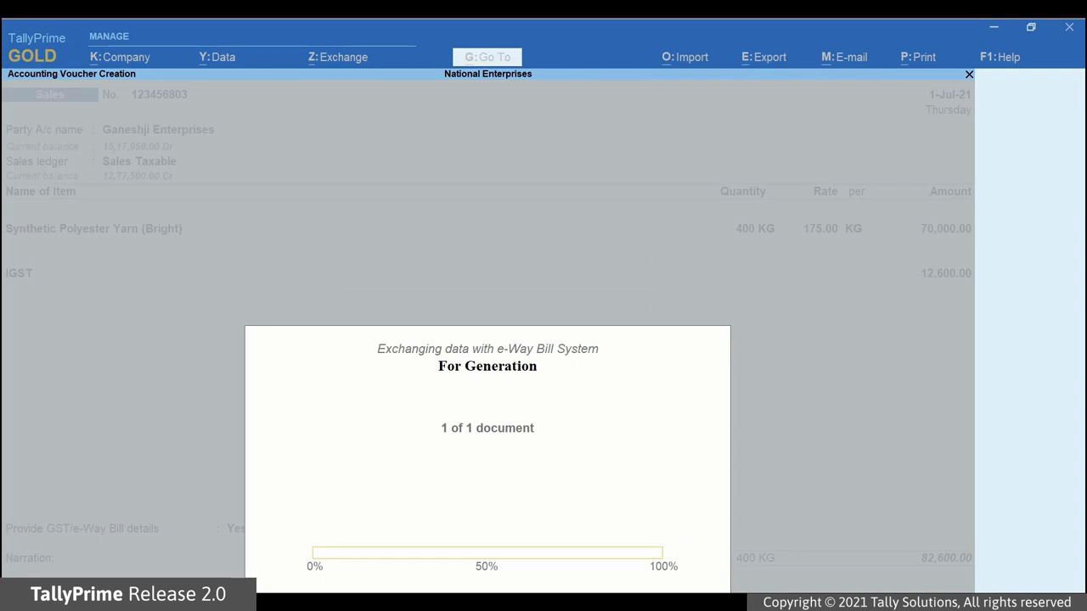
key(Return)
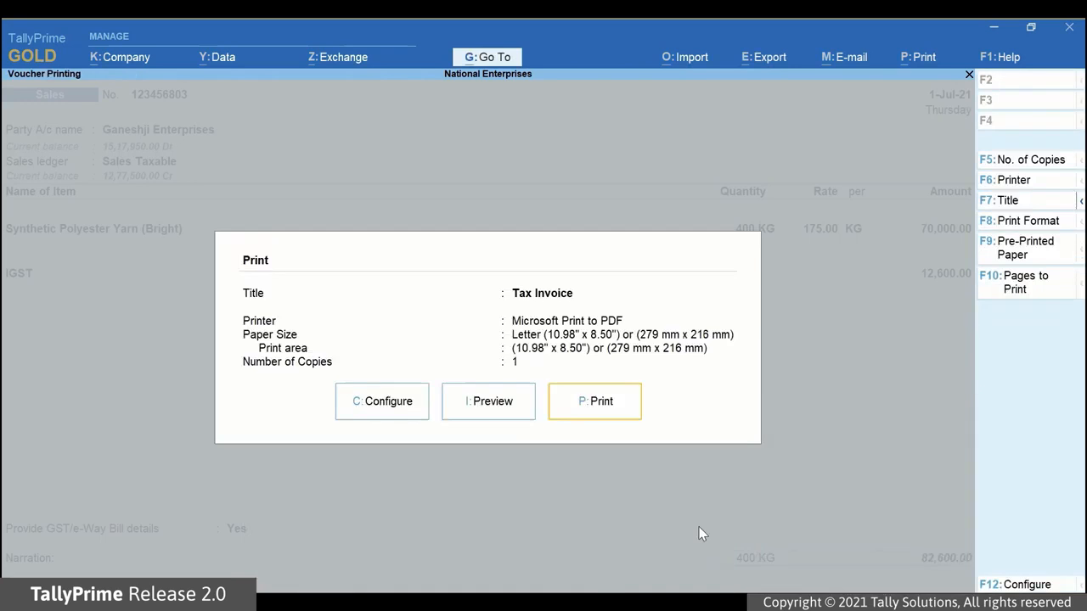
click(485, 406)
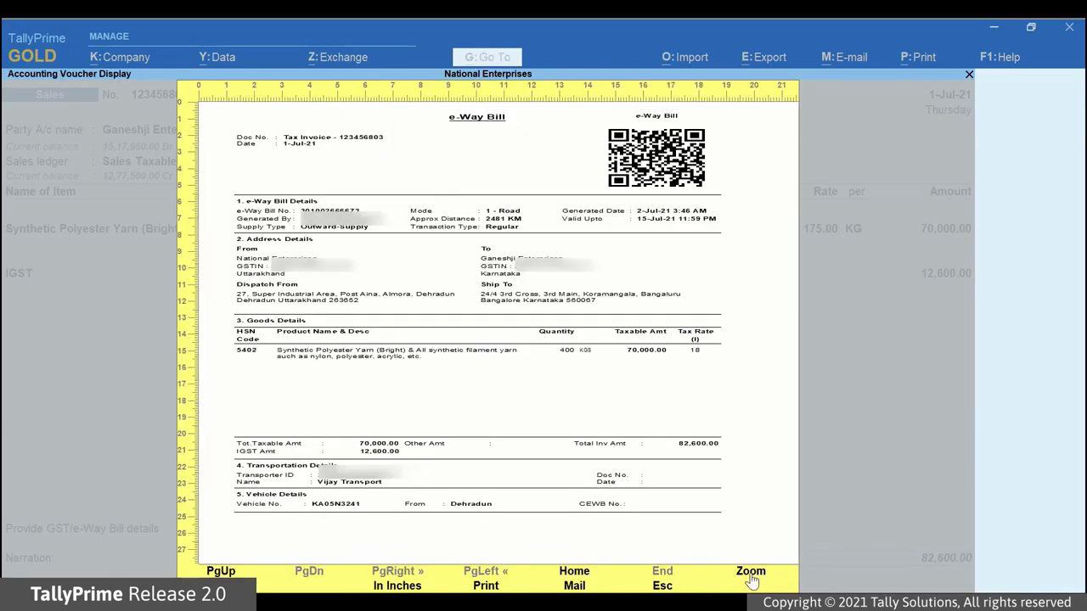
click(750, 575)
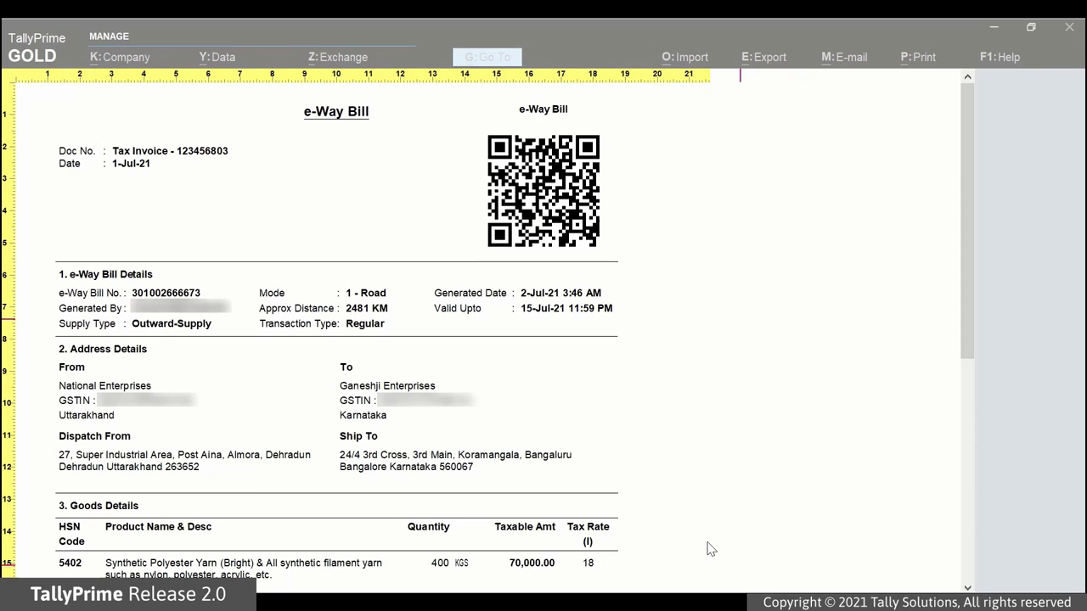